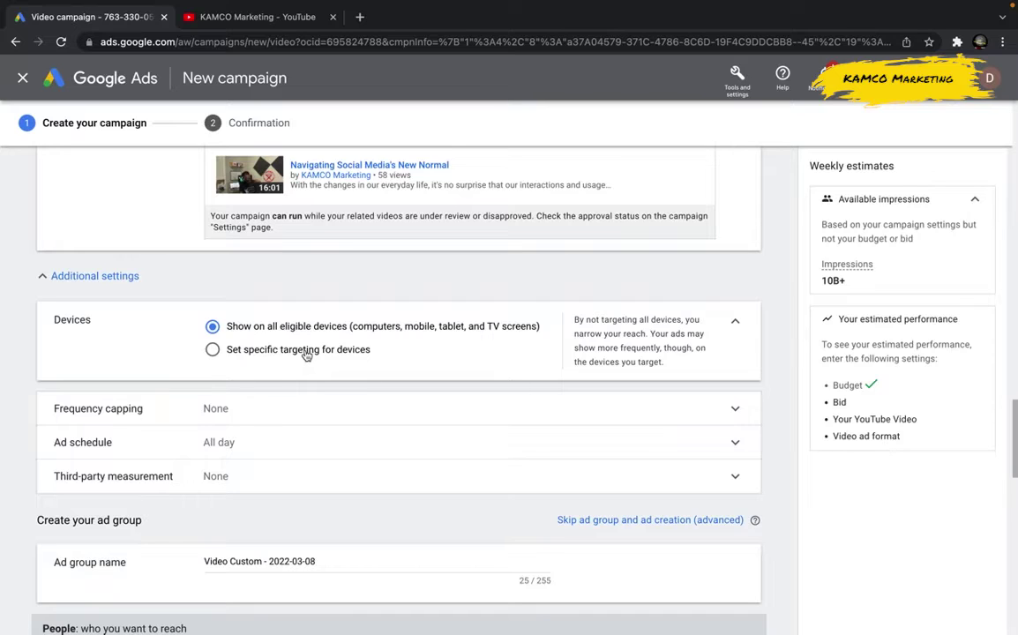
Step: Switch the campaign to specific device targeting and exclude computers and TV screens, keeping mobile phones and tablets
left_click_drag(406, 334, 468, 338)
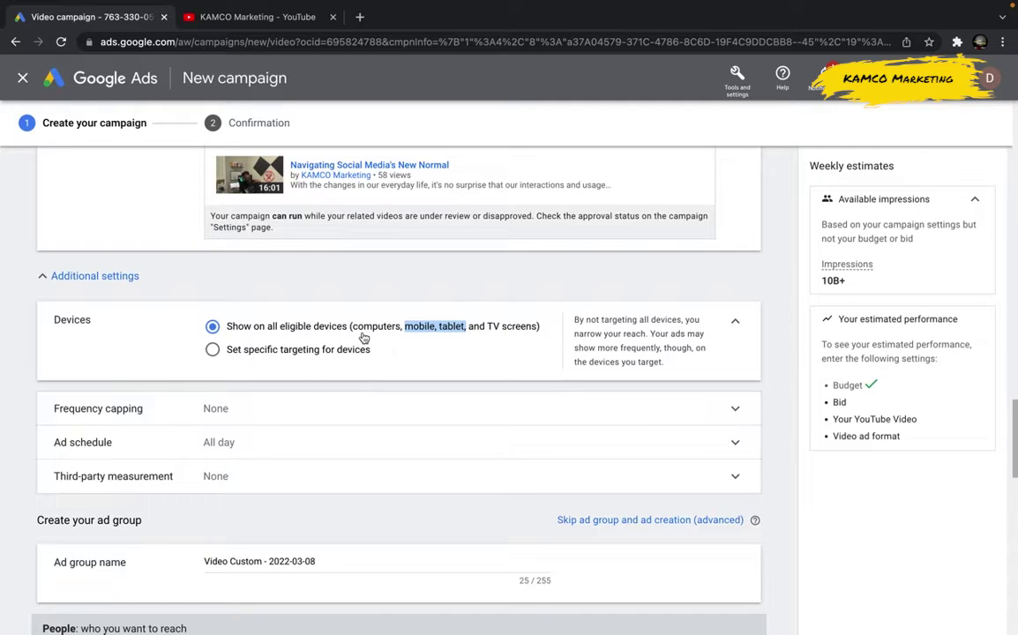
left_click(479, 337)
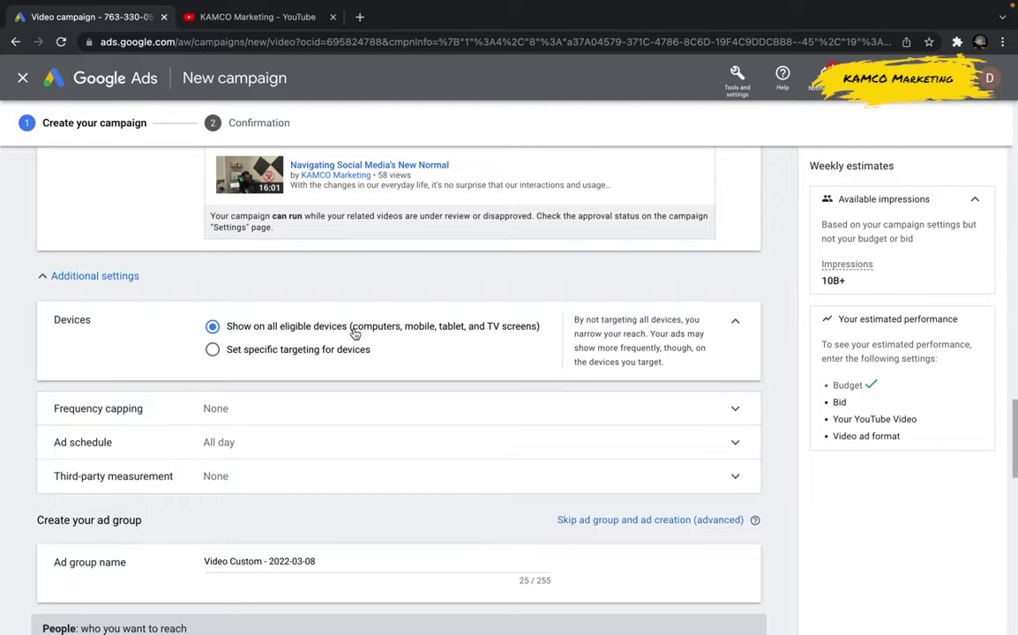
left_click(288, 359)
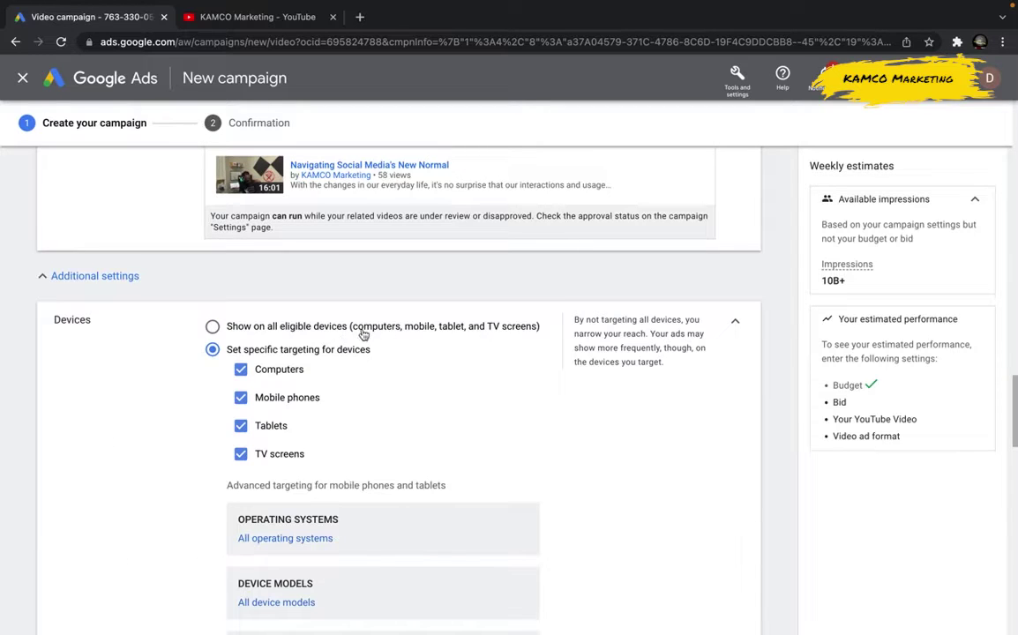
scroll(363, 334, "down", 1)
scroll(363, 336, "down", 1)
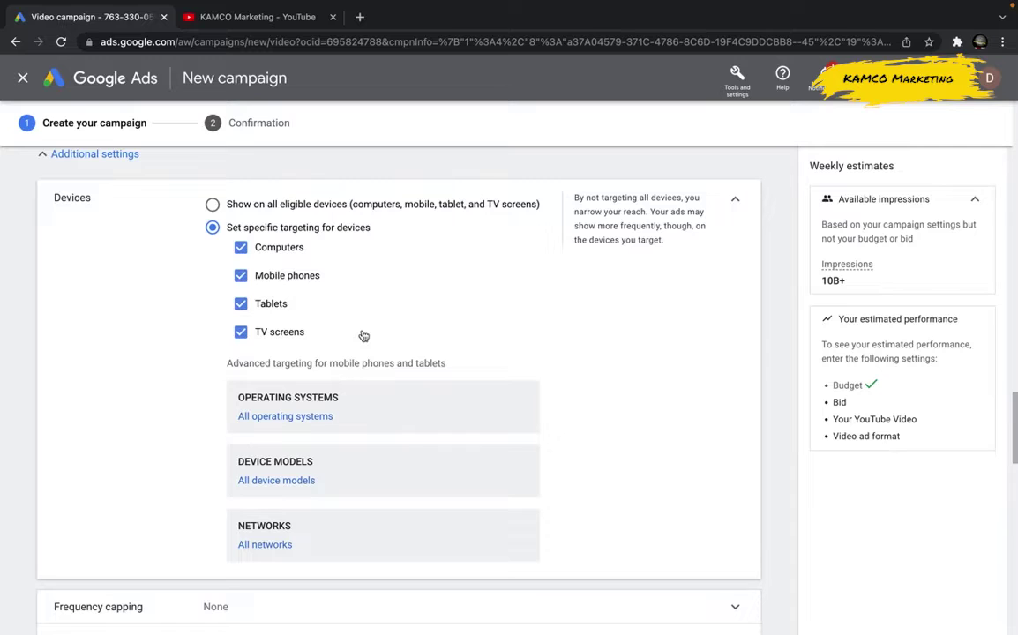
left_click(240, 248)
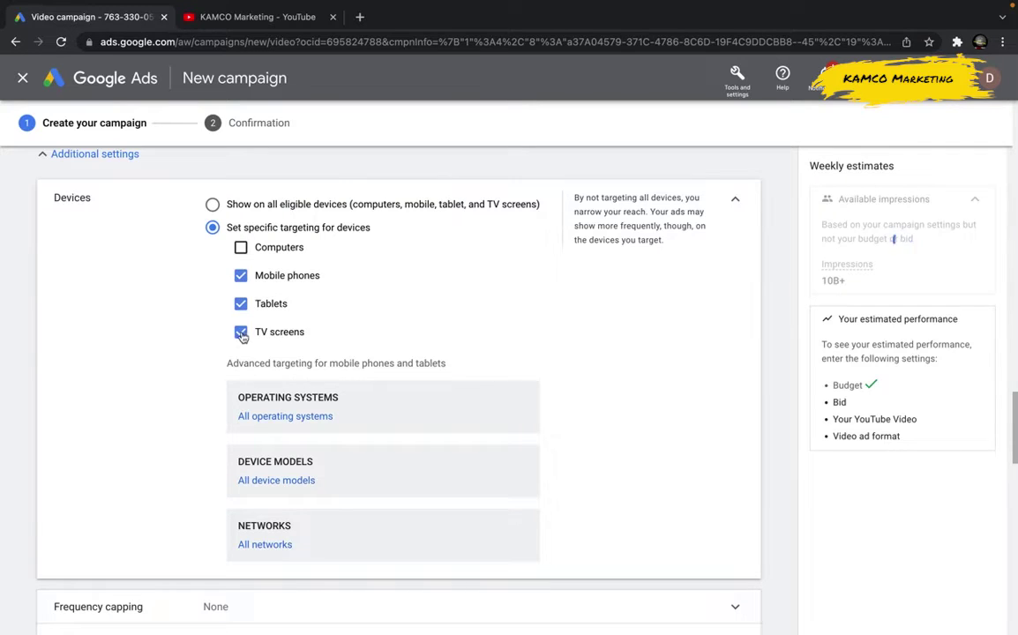
left_click(242, 334)
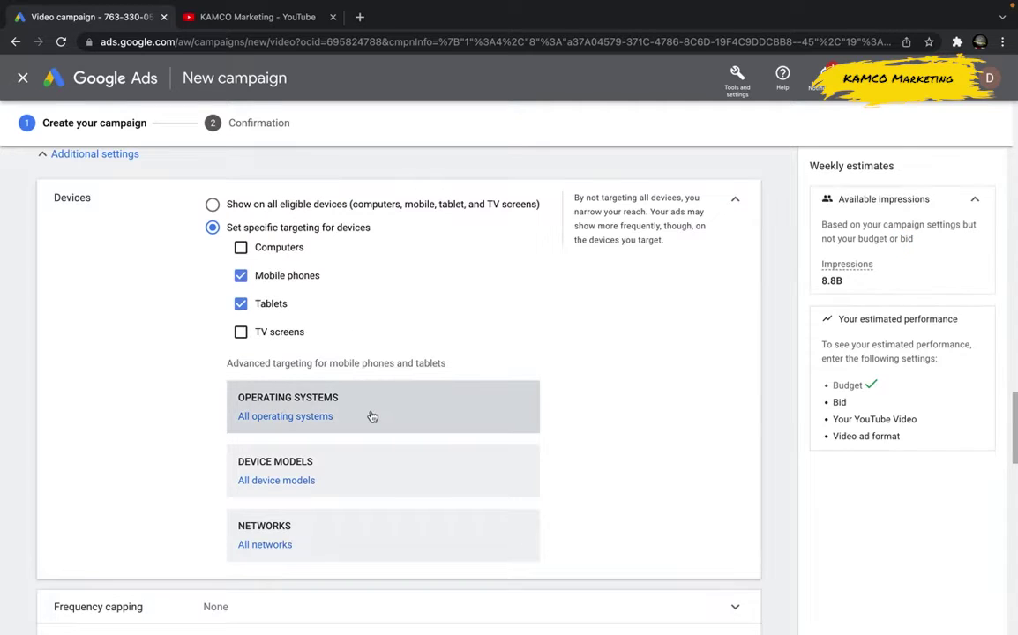
Step: Restrict the targeted mobile operating systems to Android and iOS, all versions
left_click(335, 417)
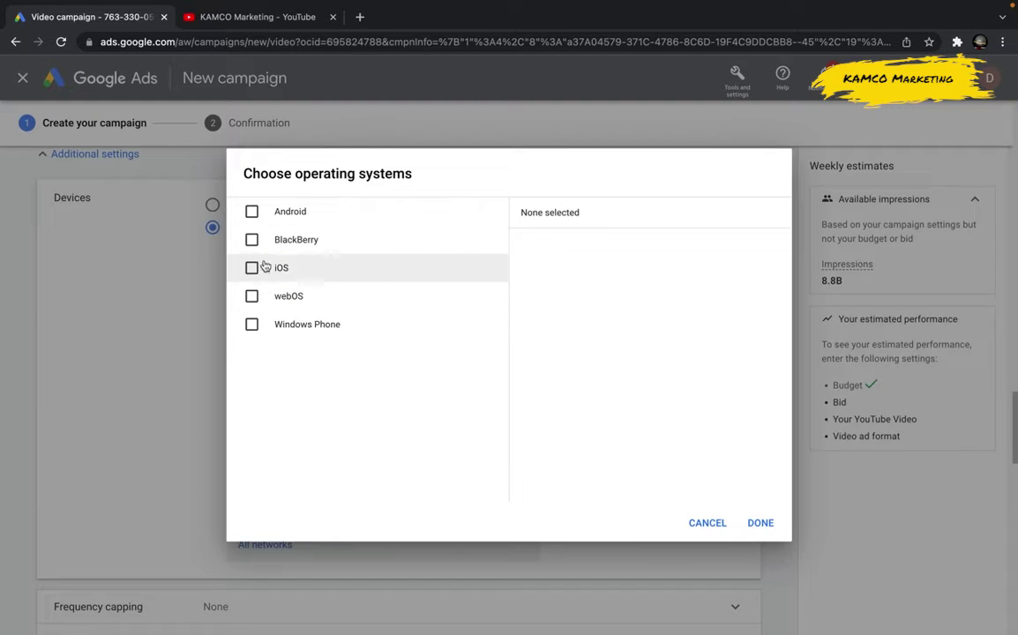
left_click(252, 212)
left_click(251, 267)
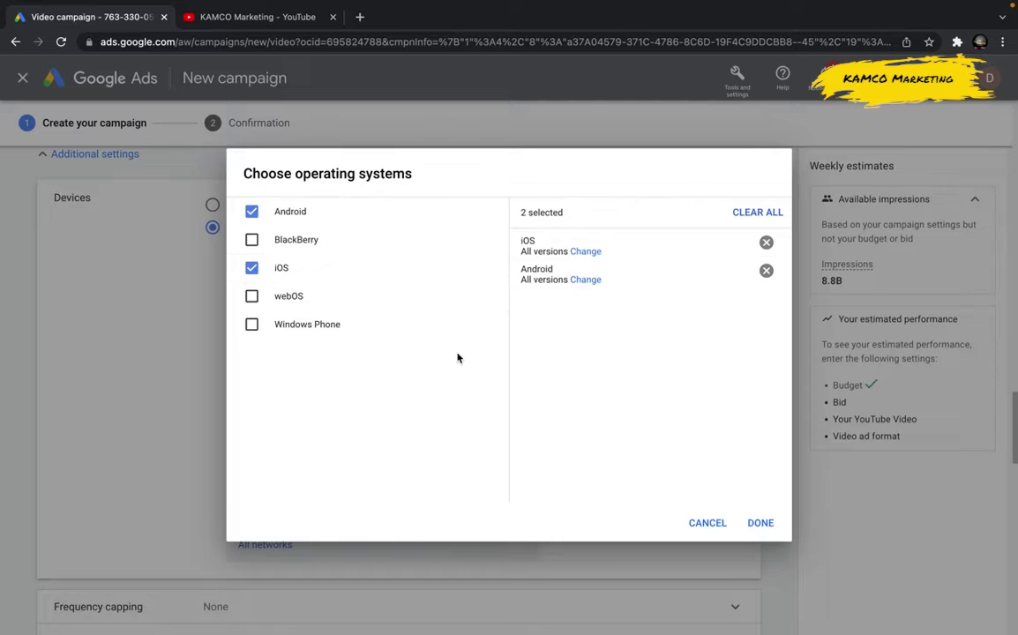
left_click(759, 522)
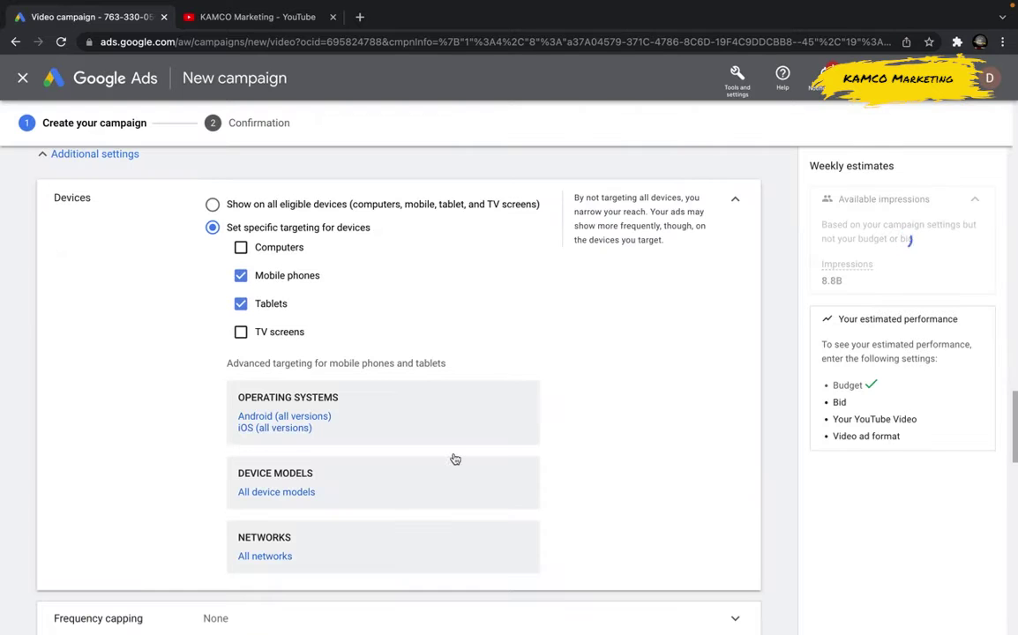
Step: Enable the impression frequency cap for the campaign and limit it to 2 impressions per day
scroll(454, 459, "down", 1)
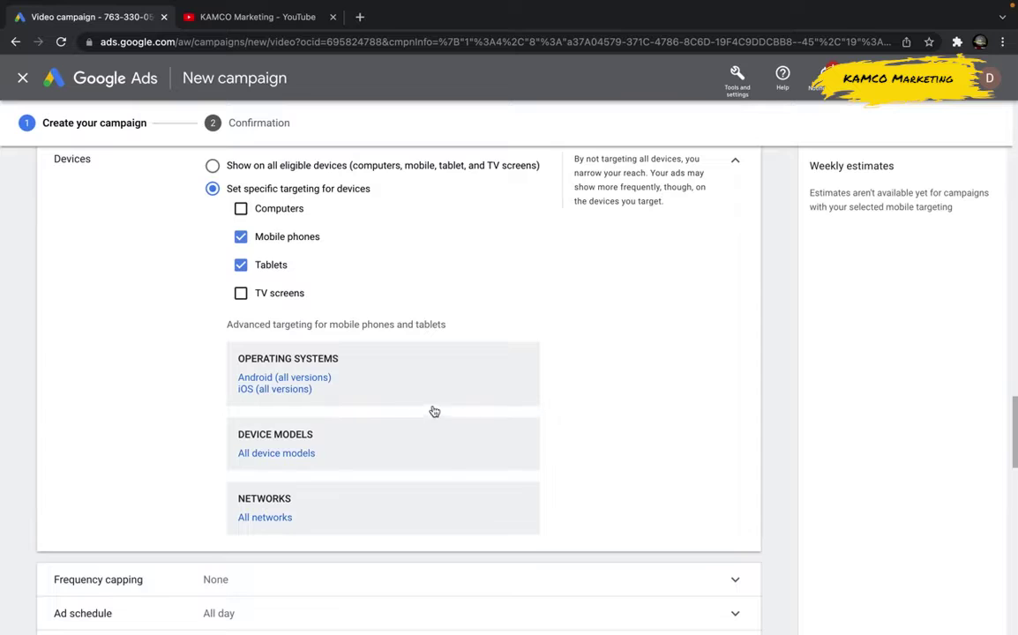
scroll(409, 409, "down", 5)
scroll(409, 410, "up", 2)
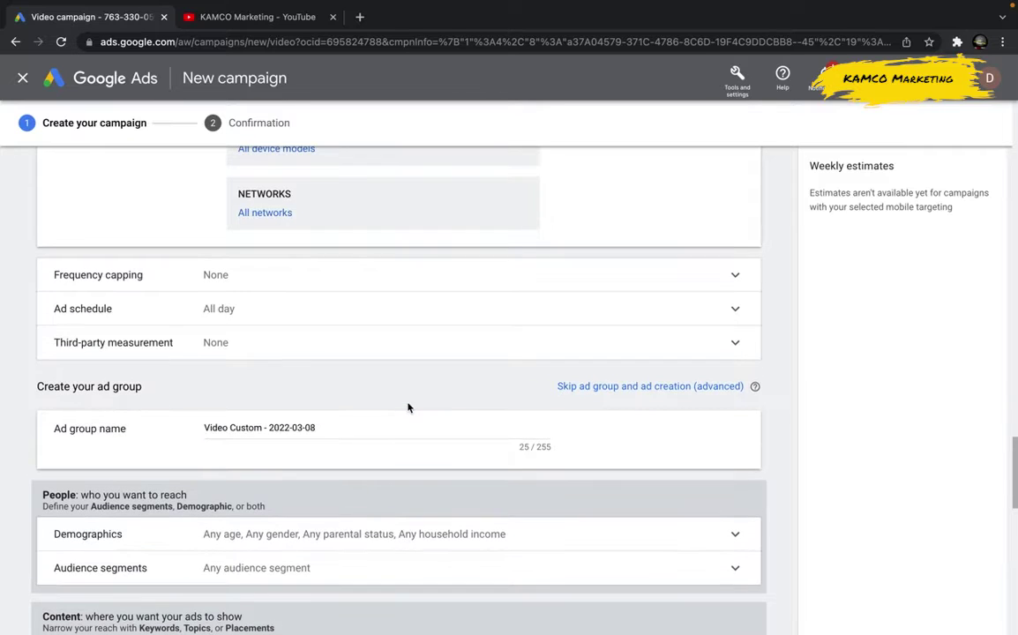
left_click(385, 277)
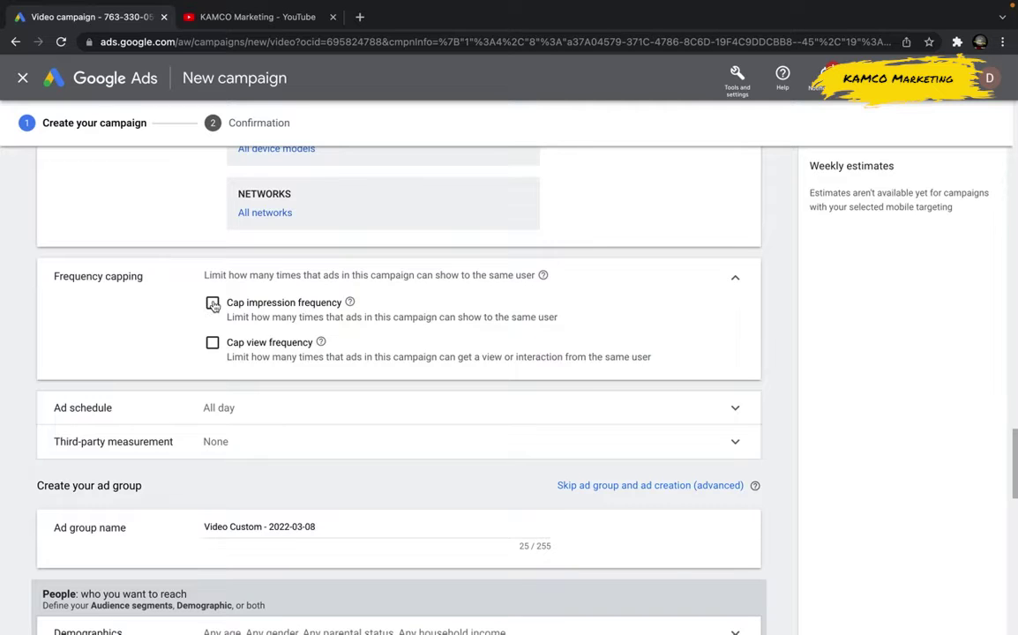
left_click(213, 303)
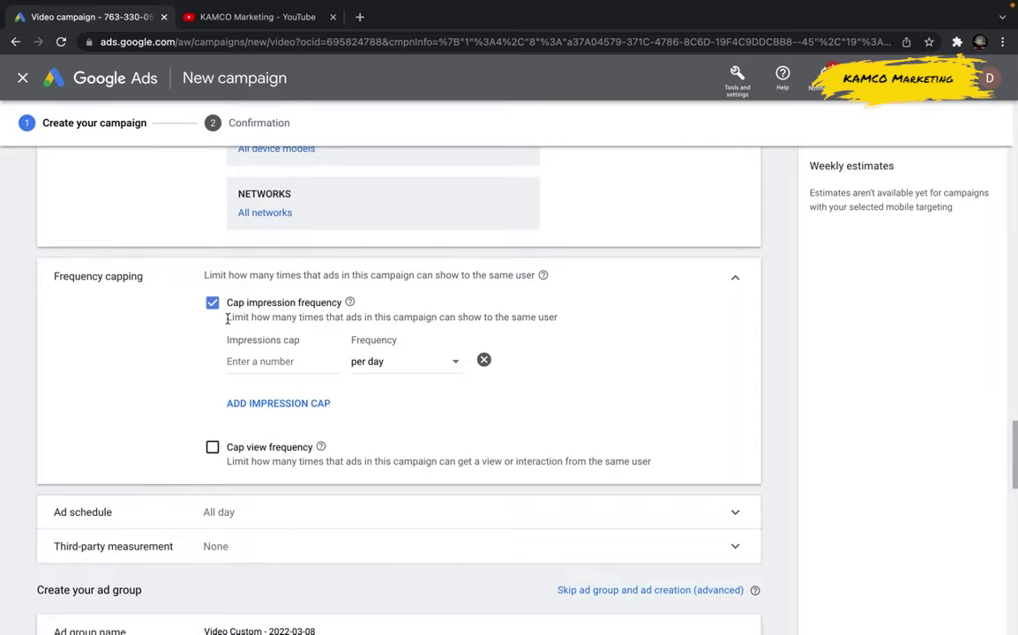
left_click_drag(228, 319, 564, 324)
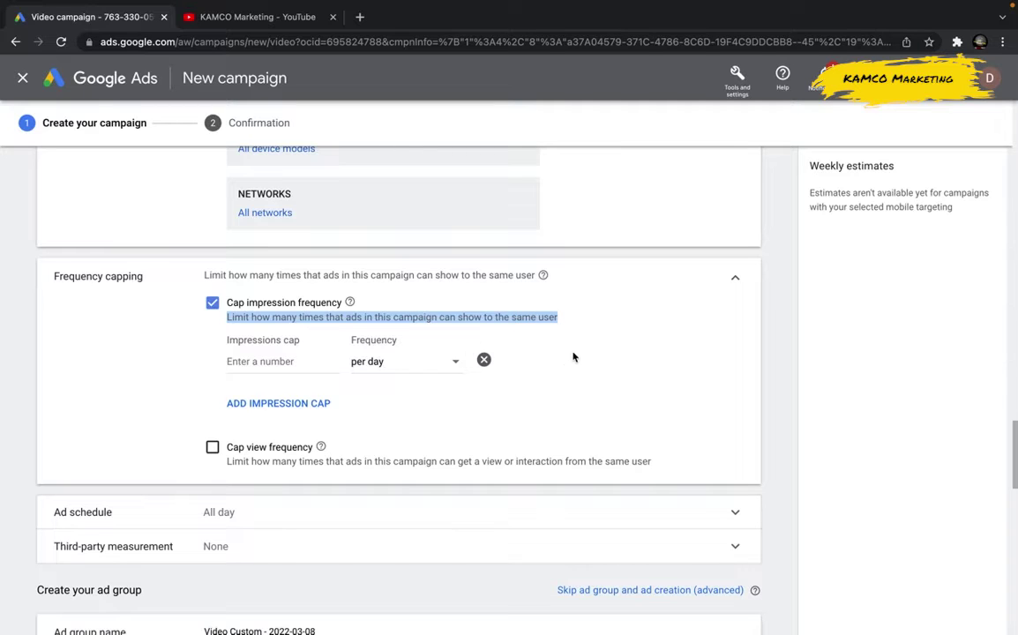
left_click(572, 356)
left_click(264, 364)
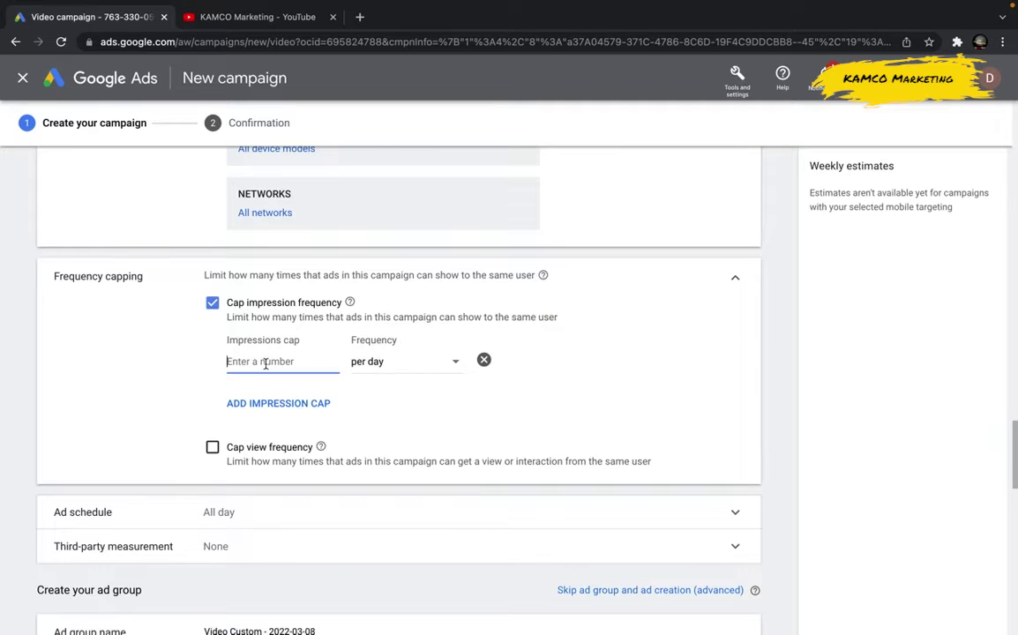
type("2")
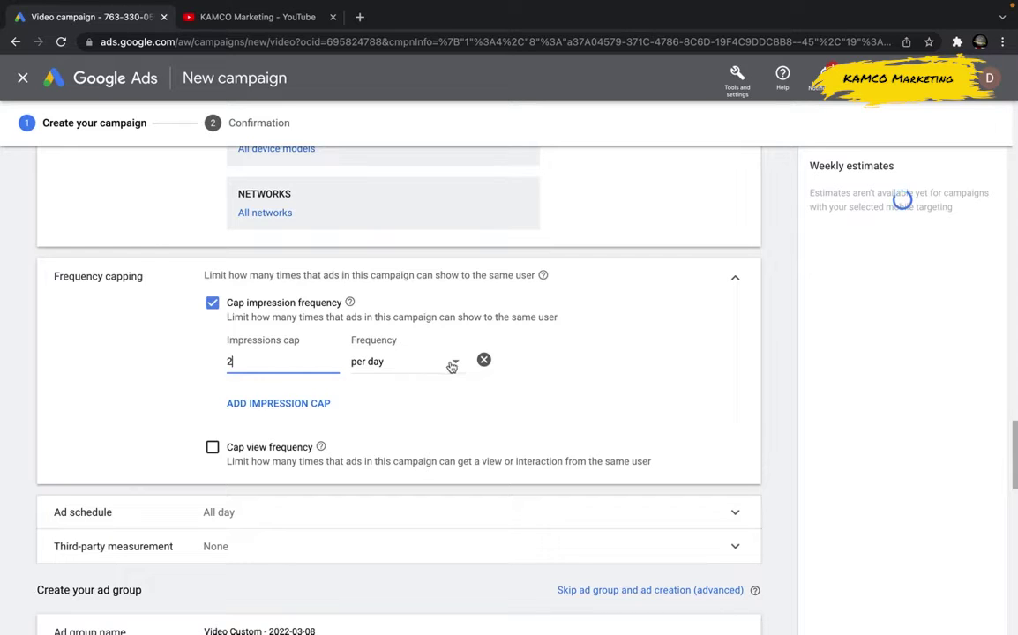
Step: Add a second impression cap of 10 per week
left_click(304, 405)
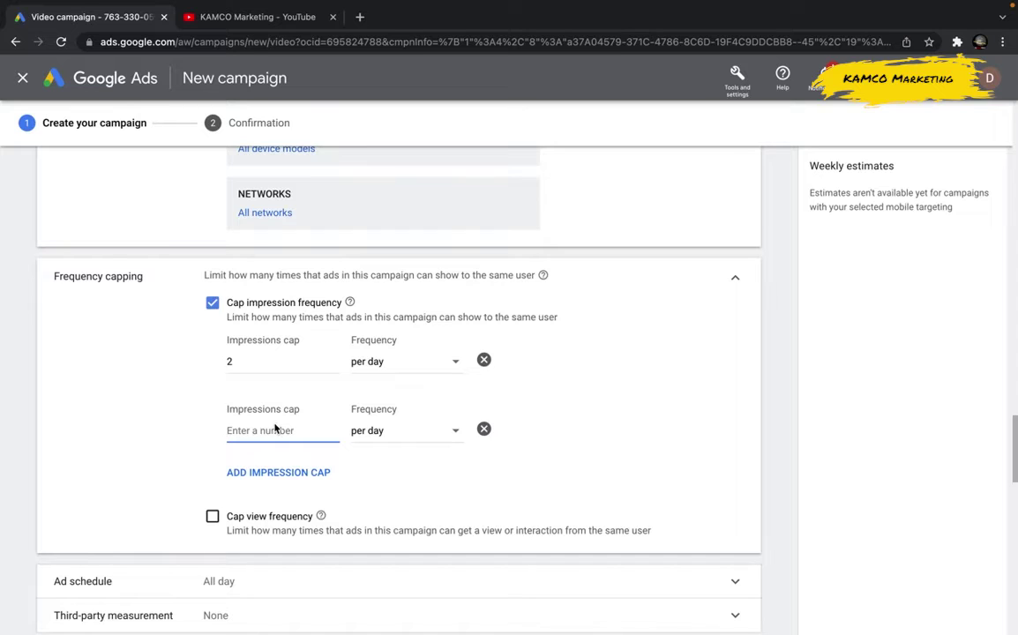
type("10")
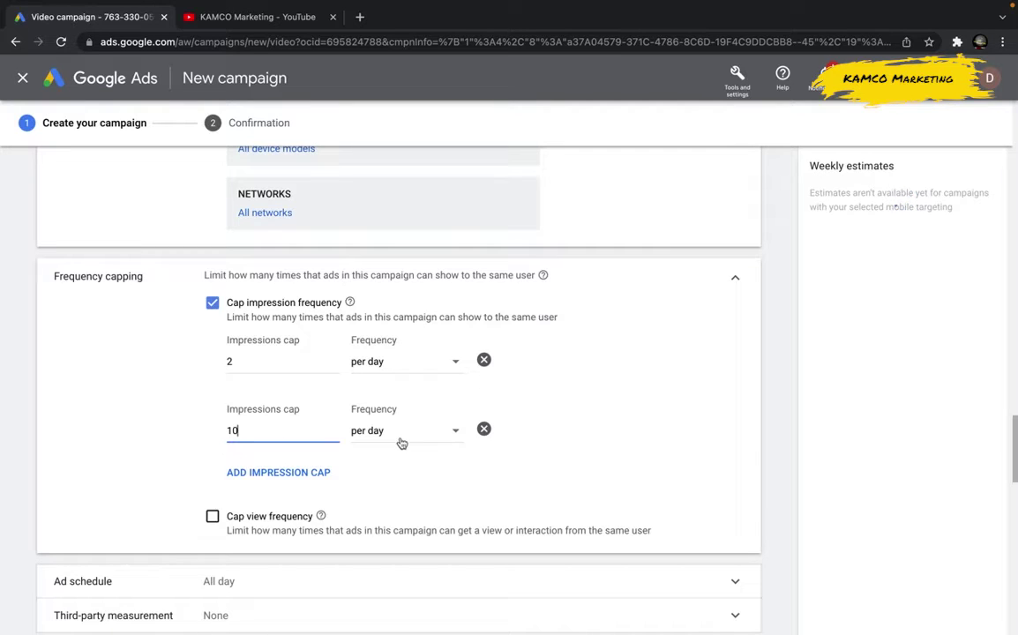
left_click(400, 441)
left_click(389, 469)
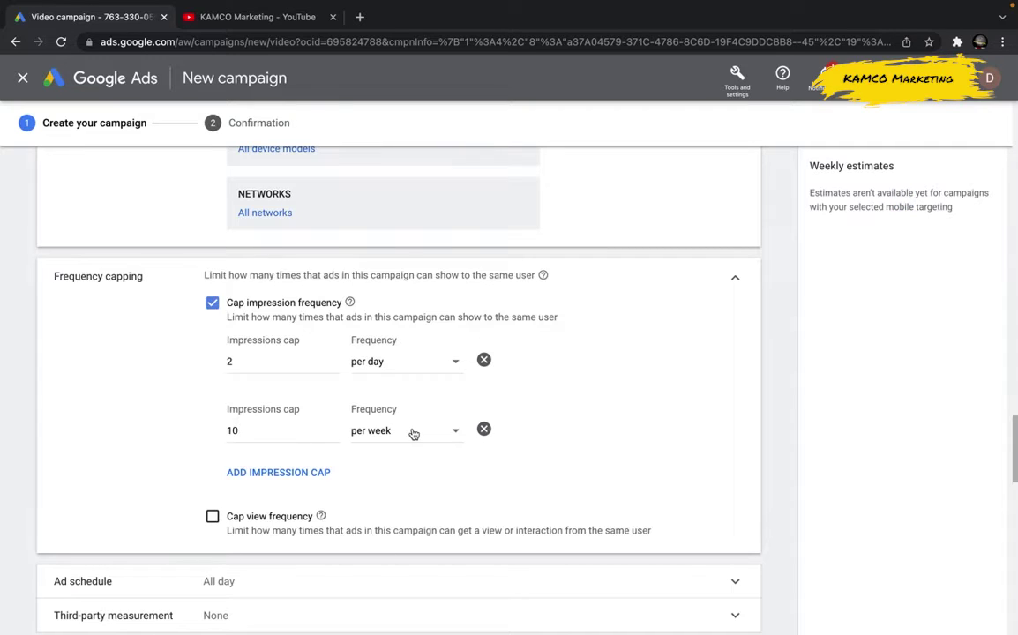
Step: Enable the view frequency cap and limit it to 1 view per day
scroll(374, 474, "down", 1)
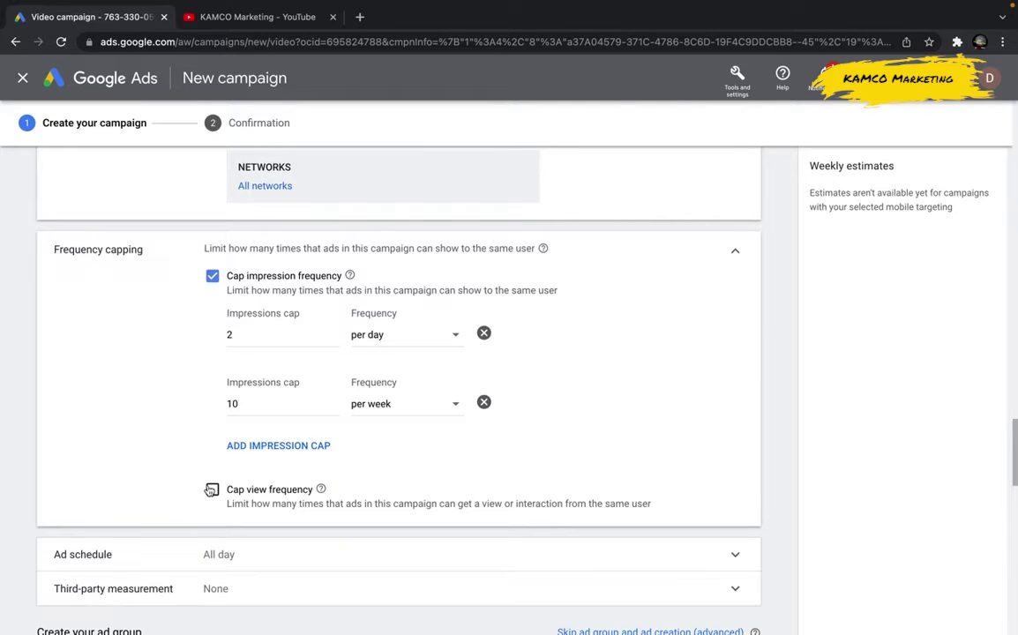
left_click(213, 491)
scroll(277, 420, "down", 1)
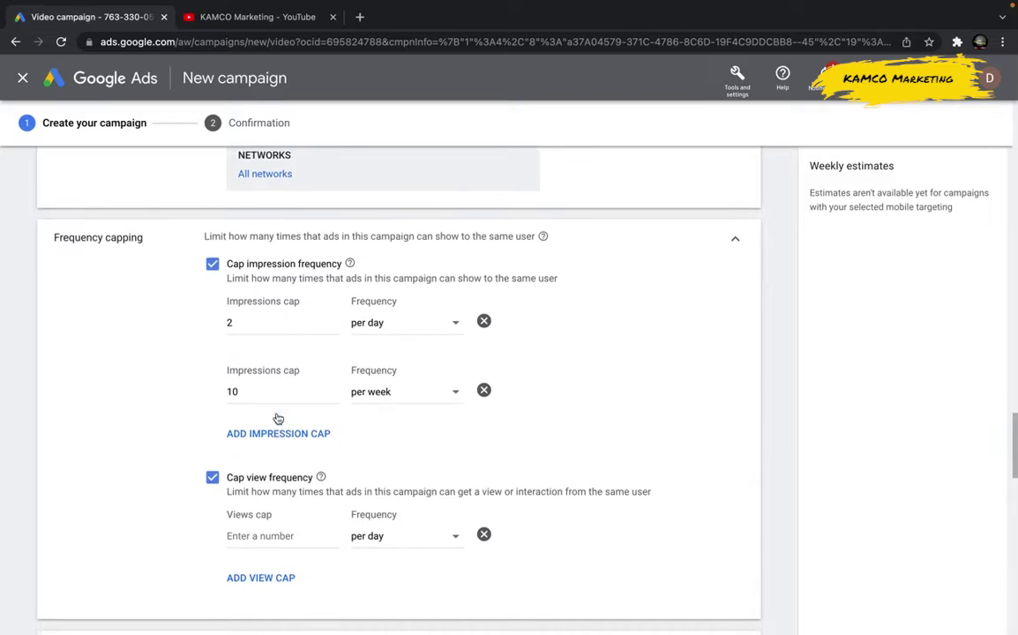
scroll(277, 420, "down", 2)
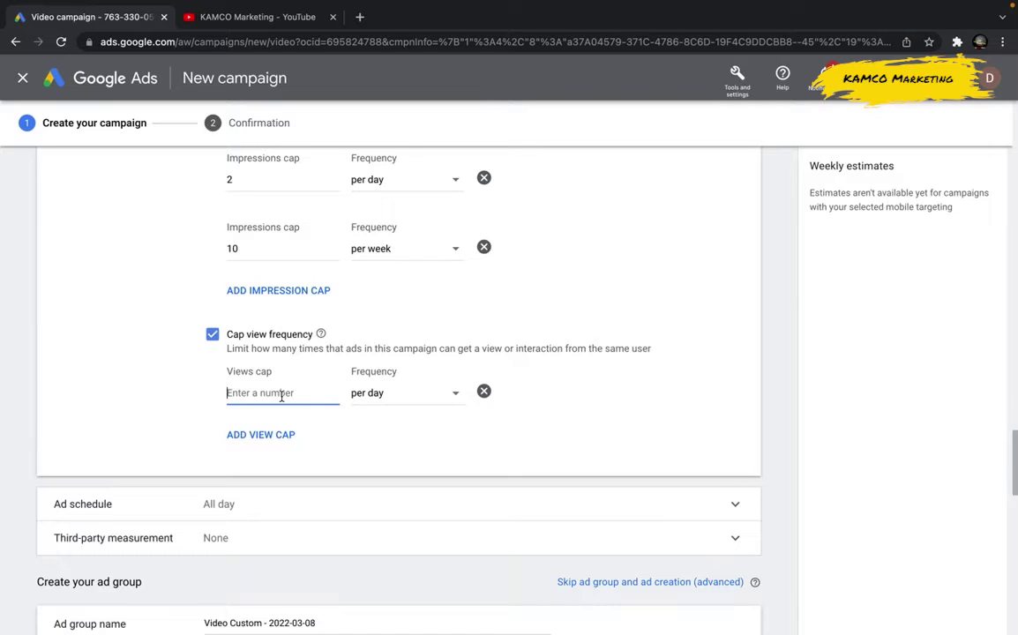
type("1")
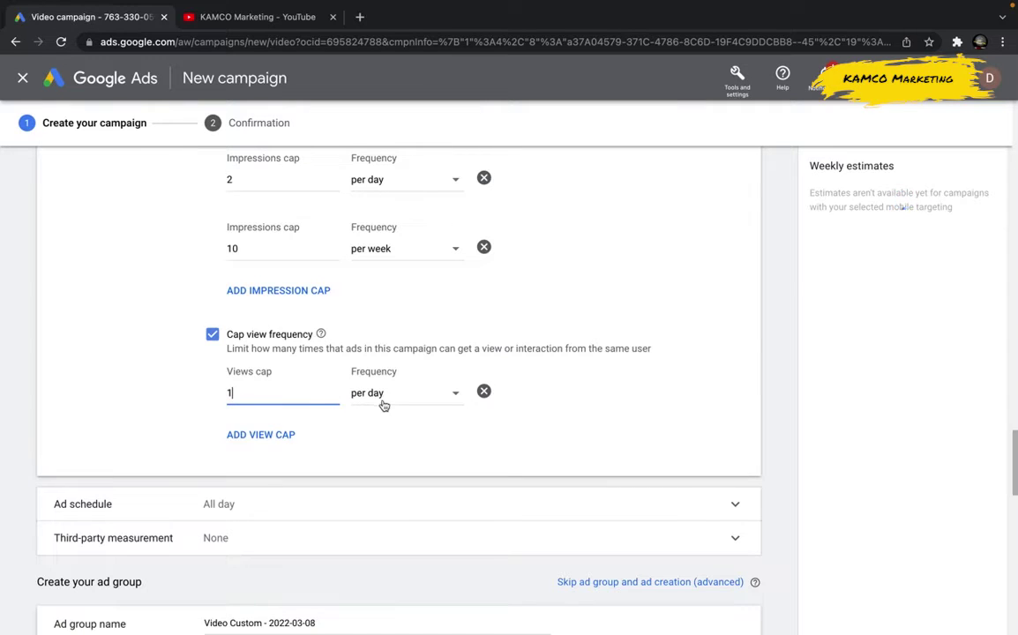
Step: Add a second view cap of 10 per week
left_click(271, 436)
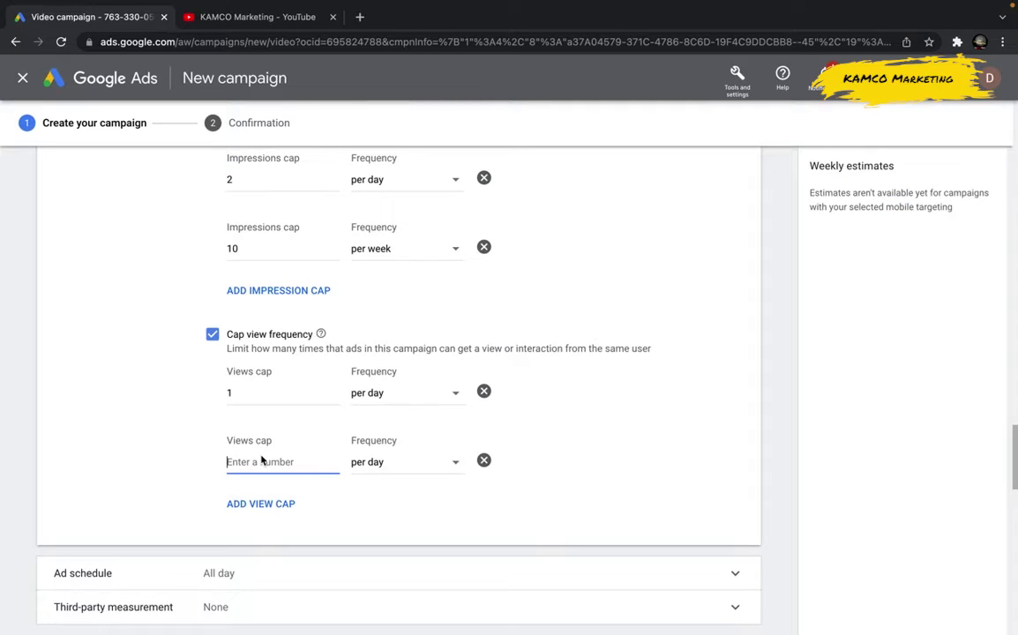
type("10")
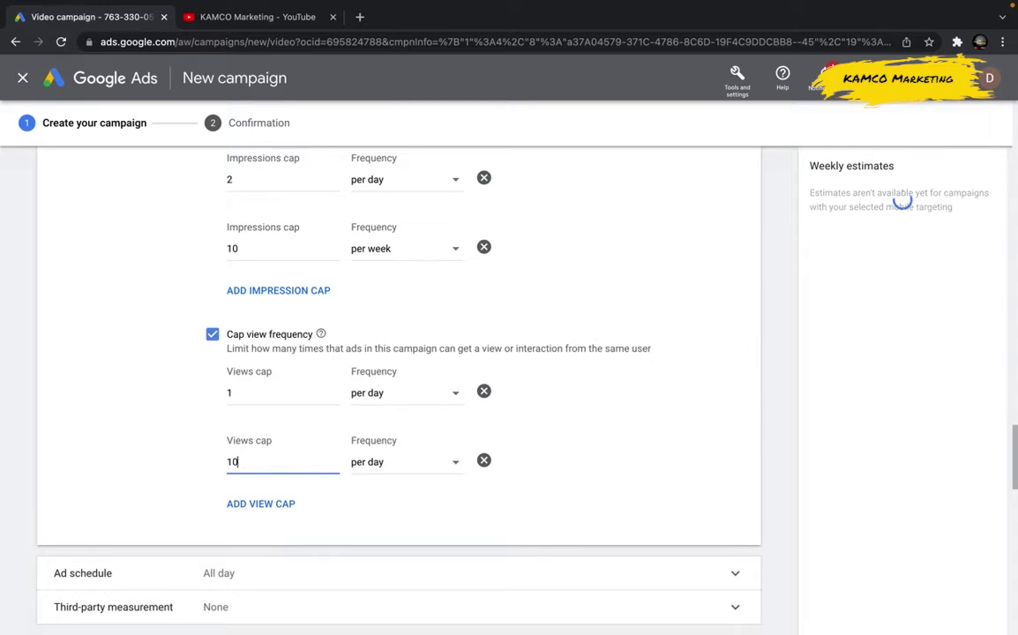
left_click(427, 469)
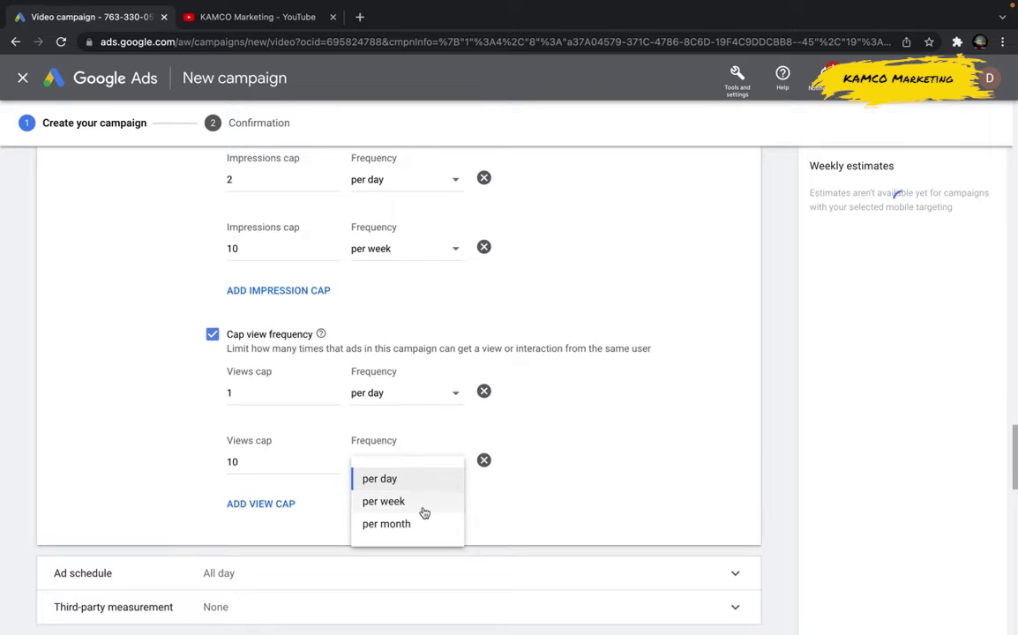
left_click(422, 504)
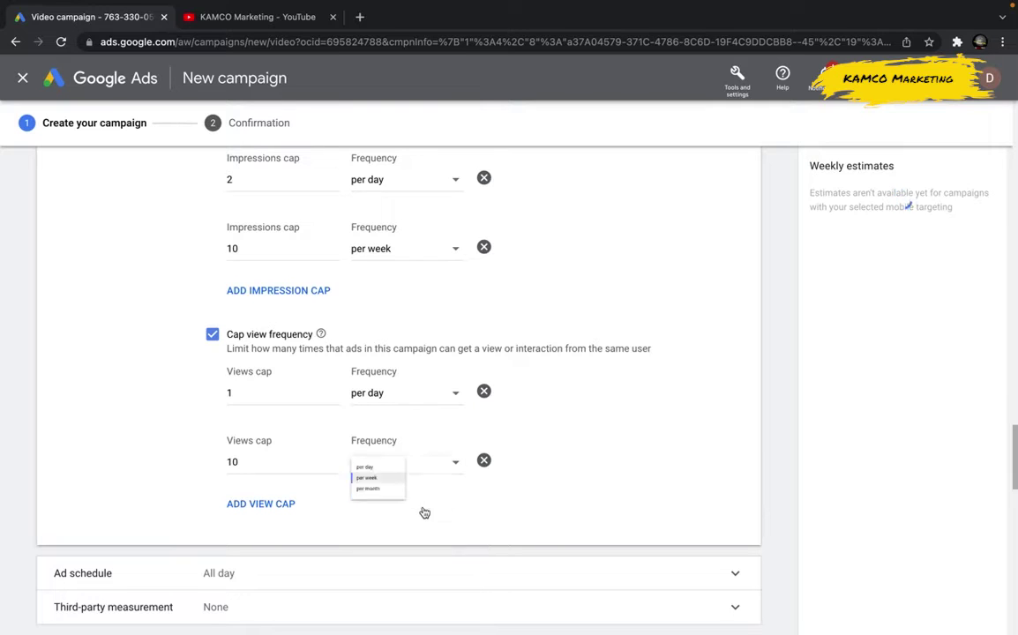
Step: Add a third view cap of 35 per month
left_click(251, 504)
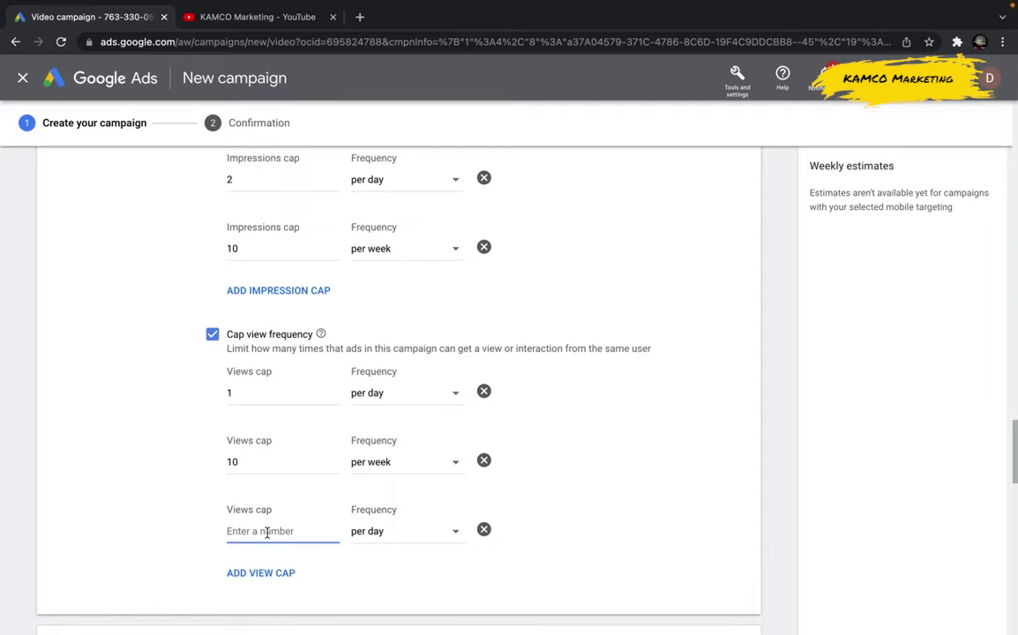
type("3")
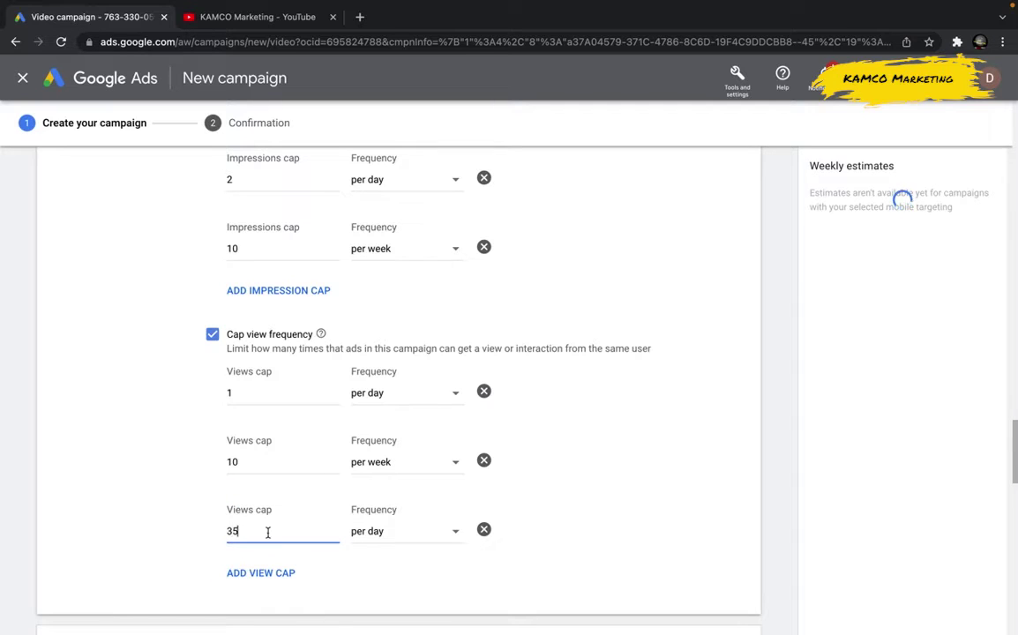
type("5")
left_click(398, 535)
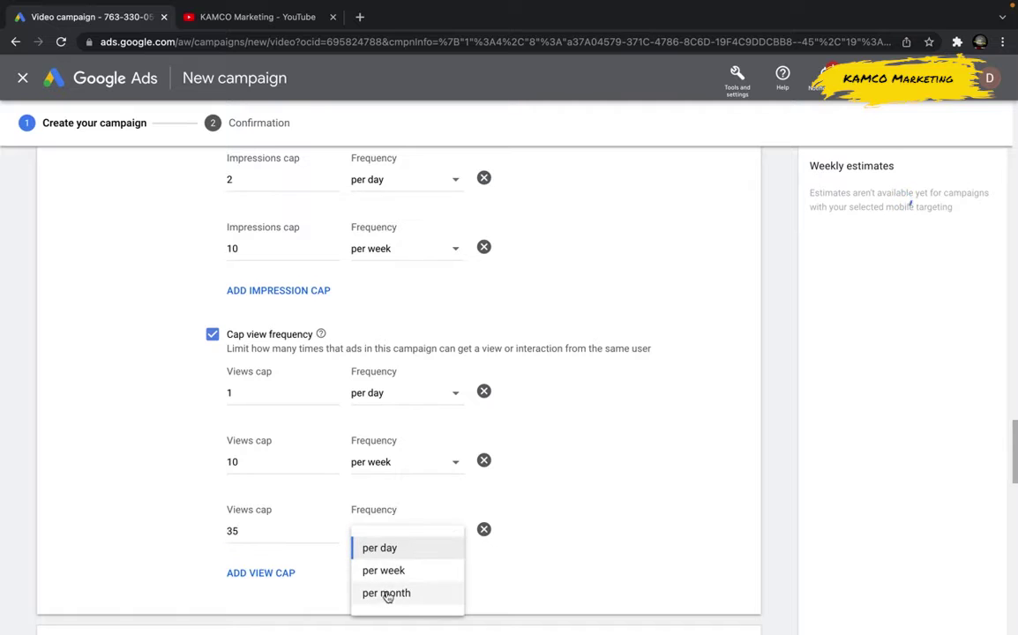
left_click(387, 593)
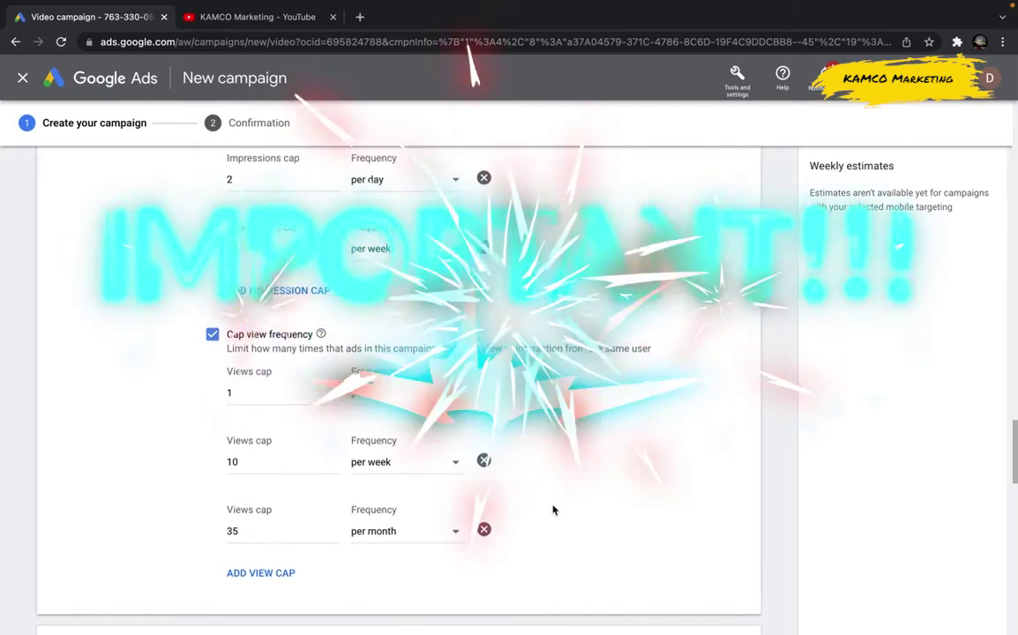
Step: Open the ad schedule settings and set the days on which ads run to Mondays - Fridays
scroll(553, 510, "up", 1)
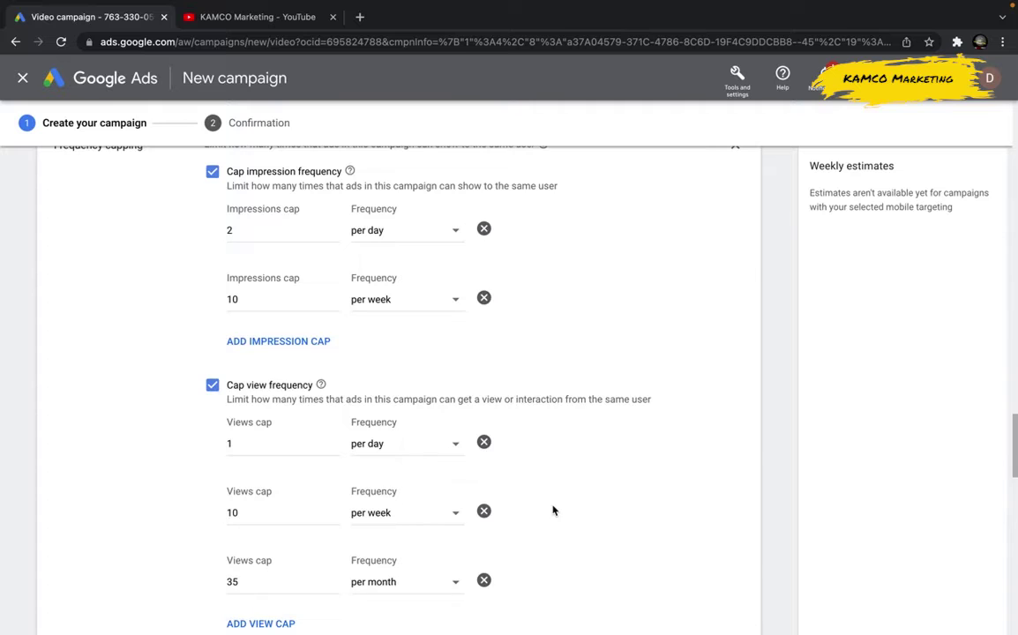
scroll(553, 510, "down", 5)
left_click(457, 282)
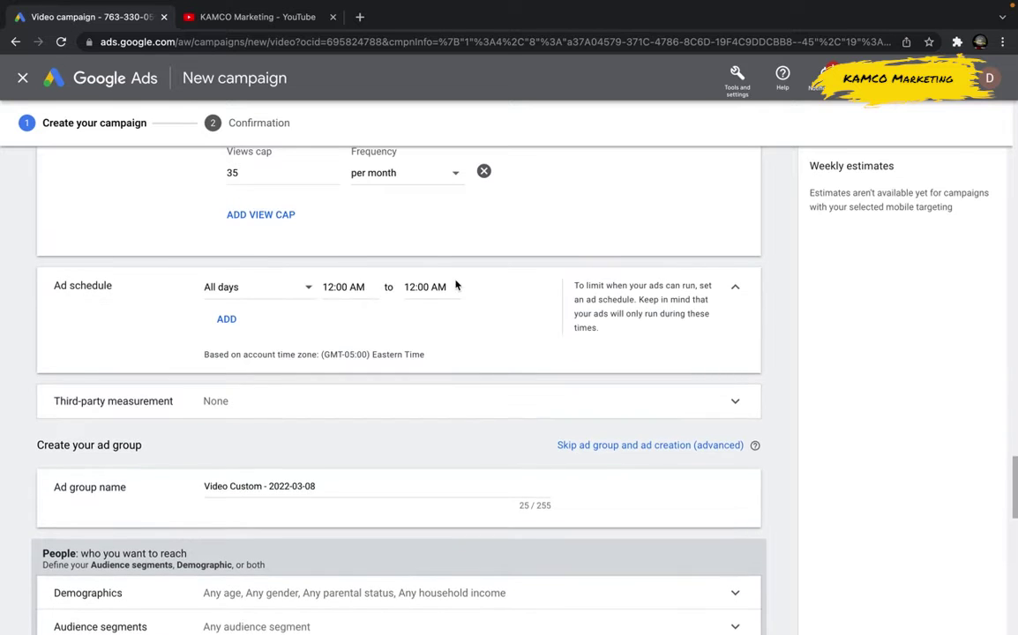
left_click(247, 291)
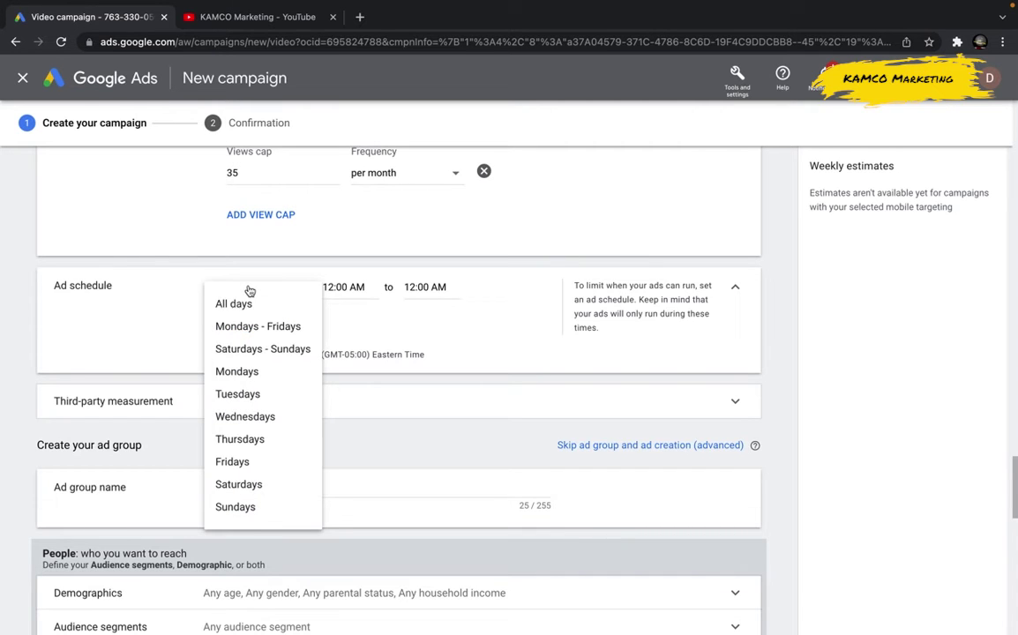
left_click(270, 328)
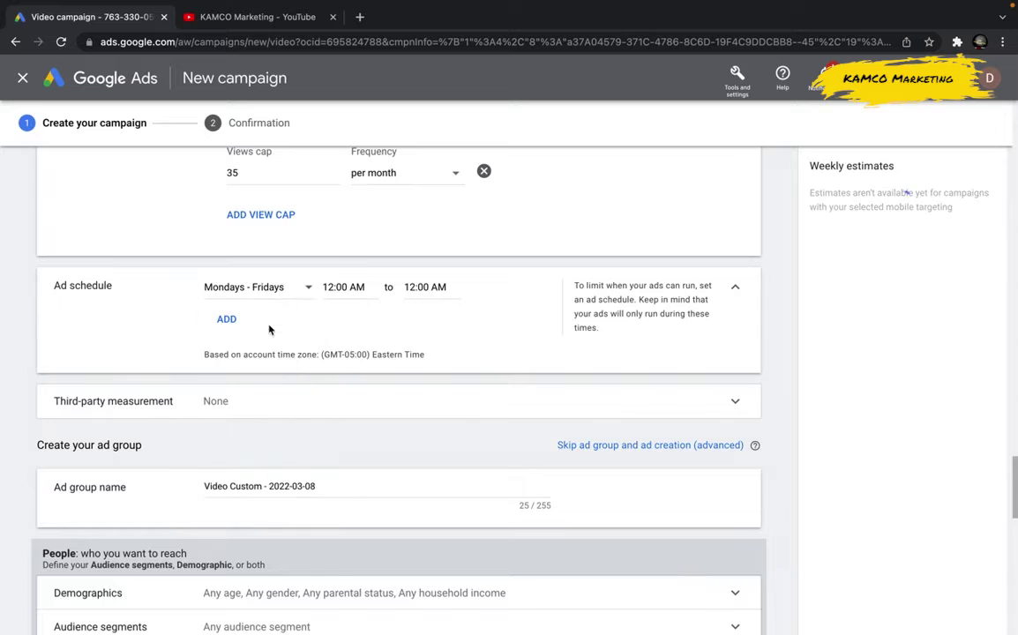
Step: Set the Mondays - Fridays ad schedule to run from 9:00 AM to 10:00 PM
left_click(344, 287)
scroll(360, 452, "down", 10)
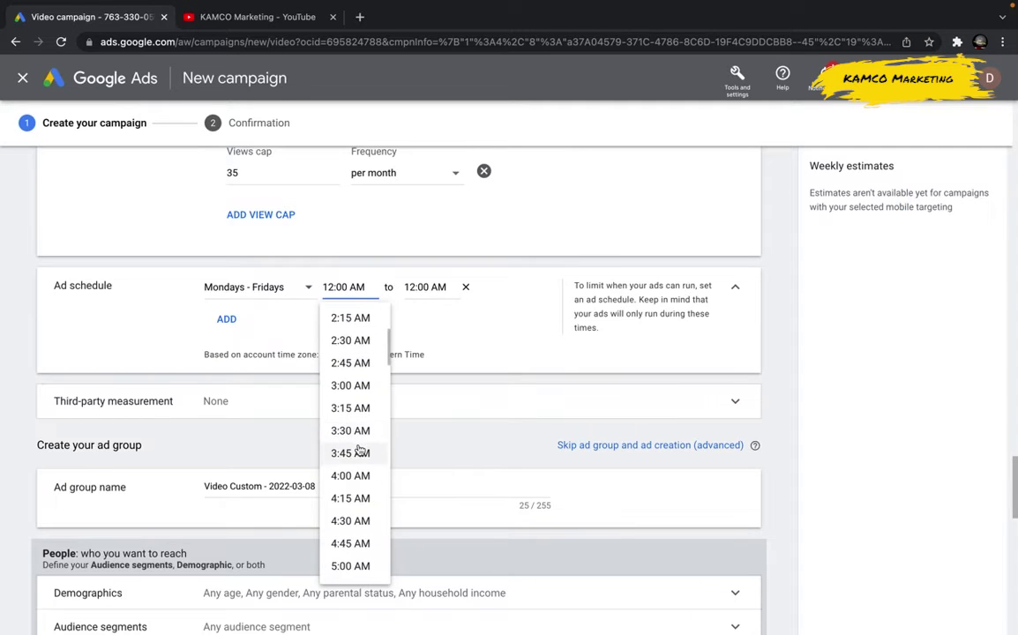
scroll(360, 450, "down", 3)
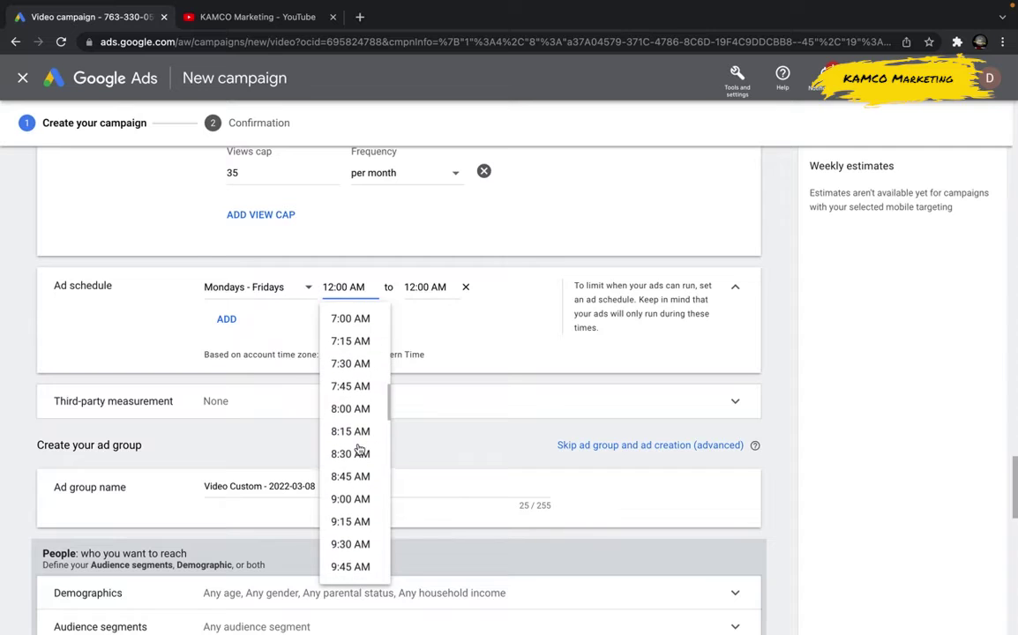
left_click(360, 489)
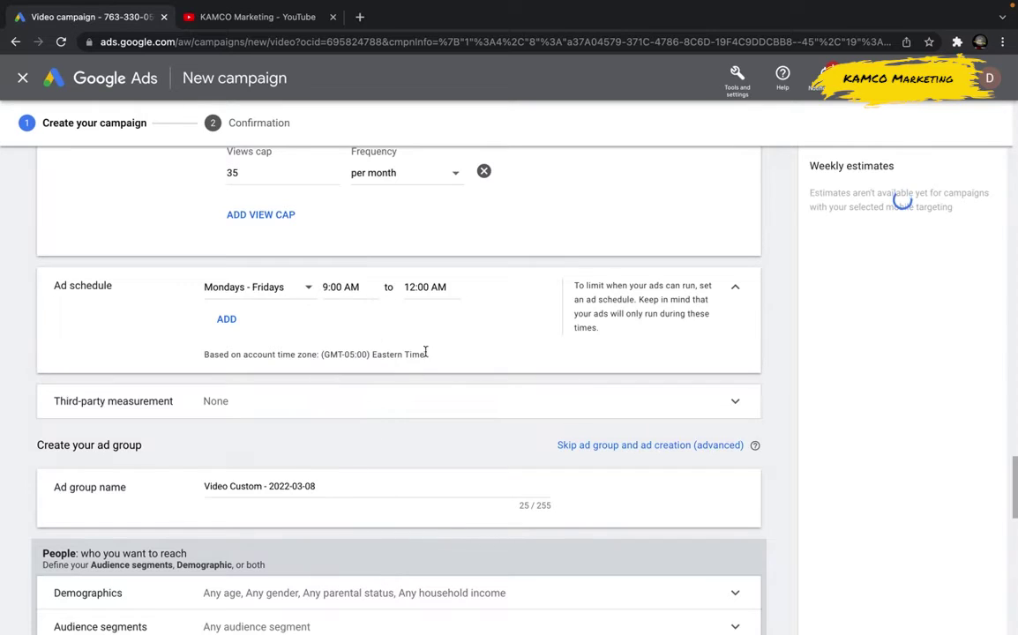
left_click(445, 289)
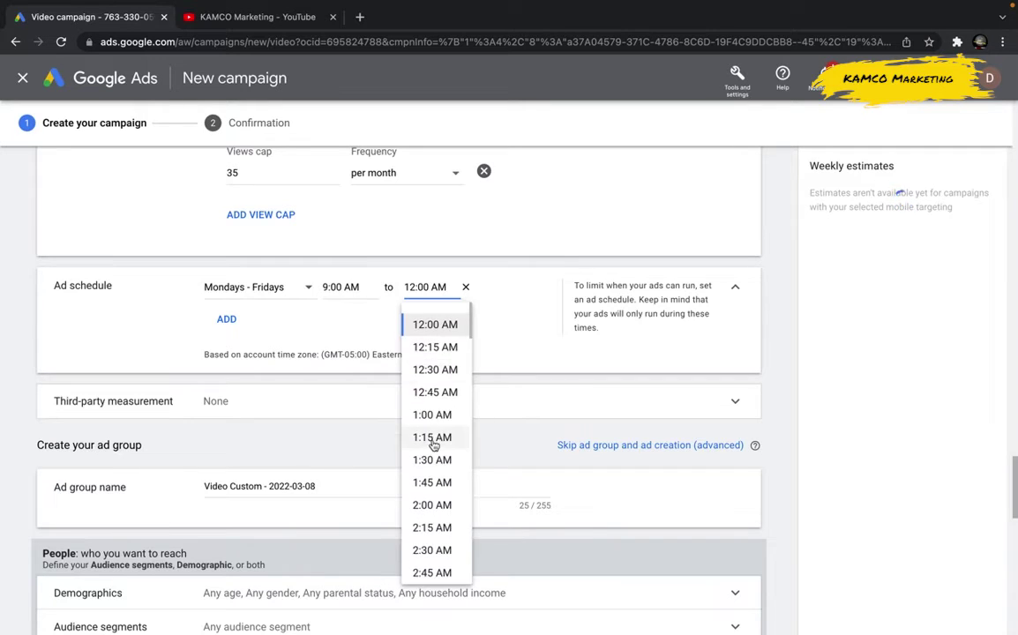
scroll(416, 445, "down", 15)
scroll(417, 451, "down", 20)
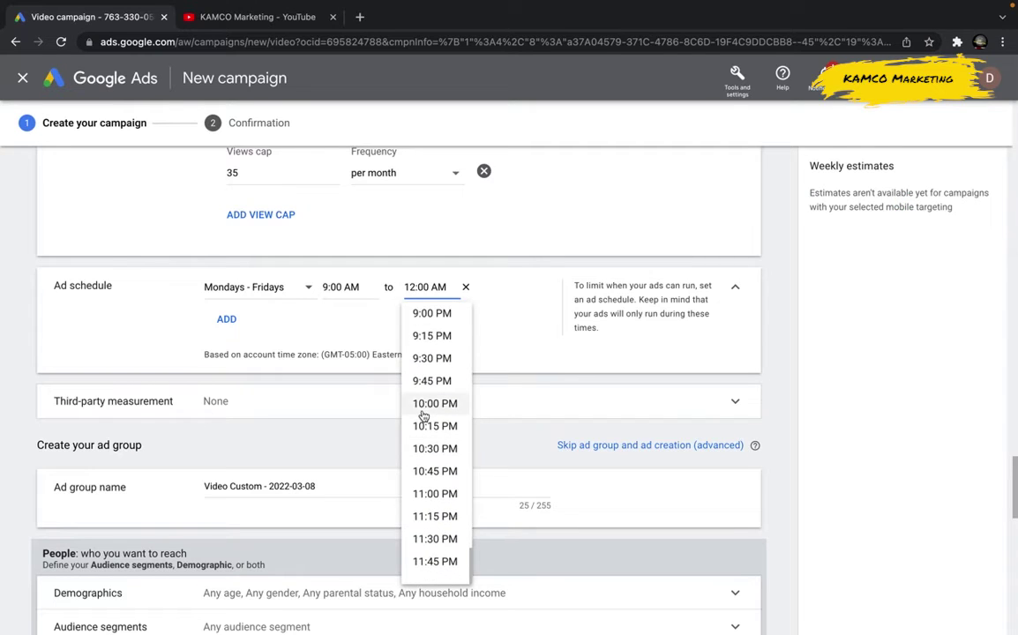
left_click(422, 406)
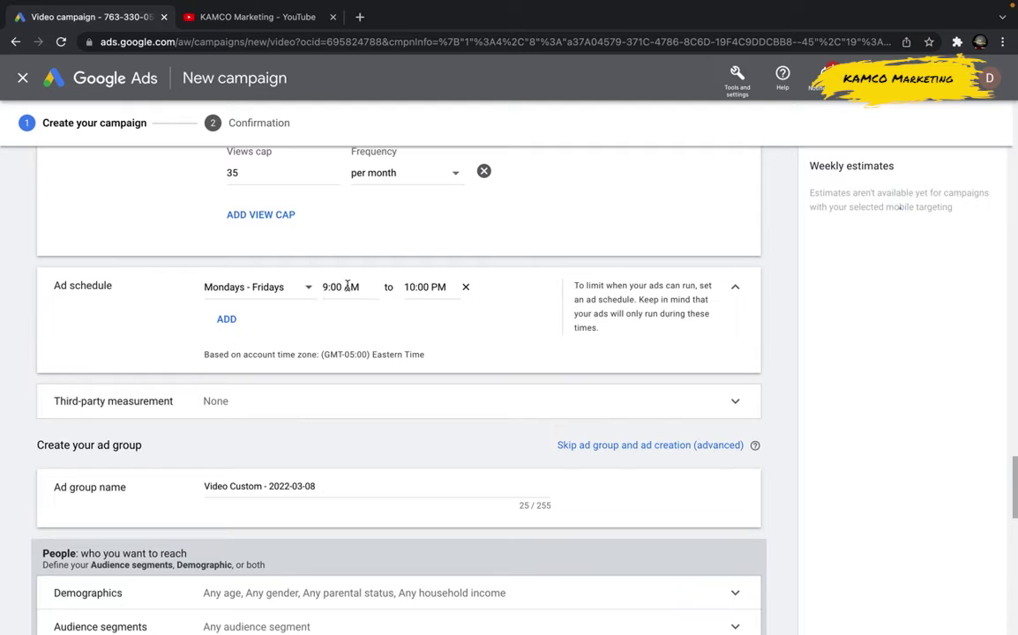
Step: Add a second ad schedule entry for Saturdays - Sundays, starting at 12:00 AM
left_click(234, 322)
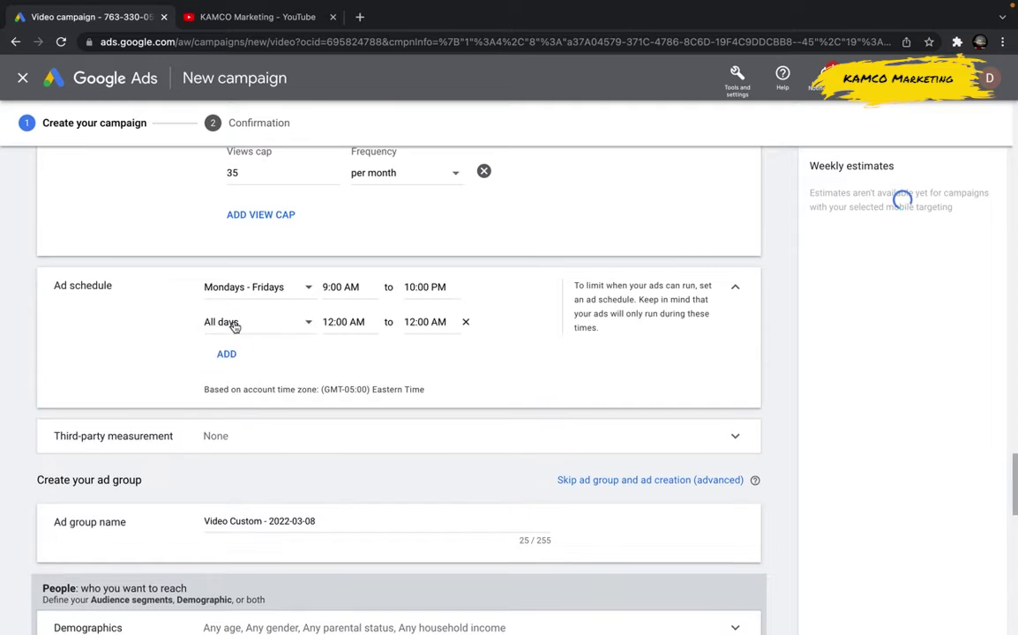
left_click(227, 324)
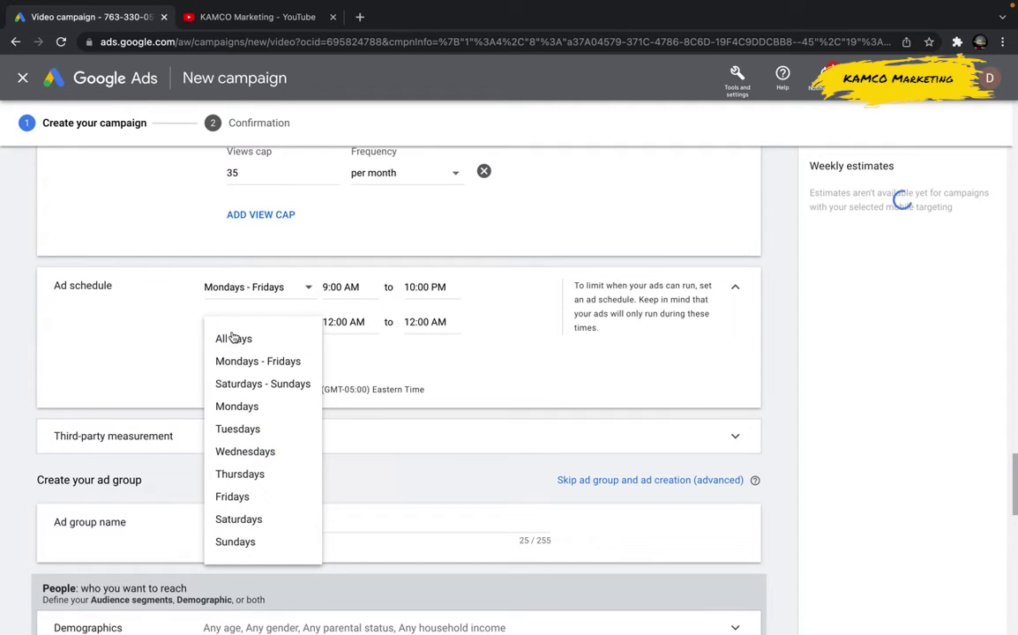
left_click(223, 386)
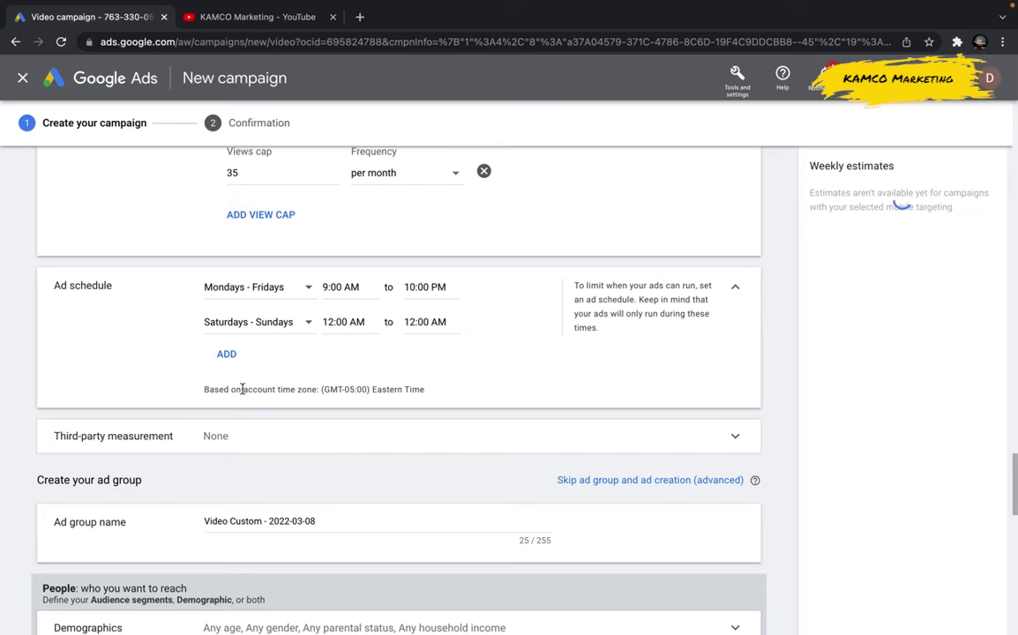
left_click(337, 323)
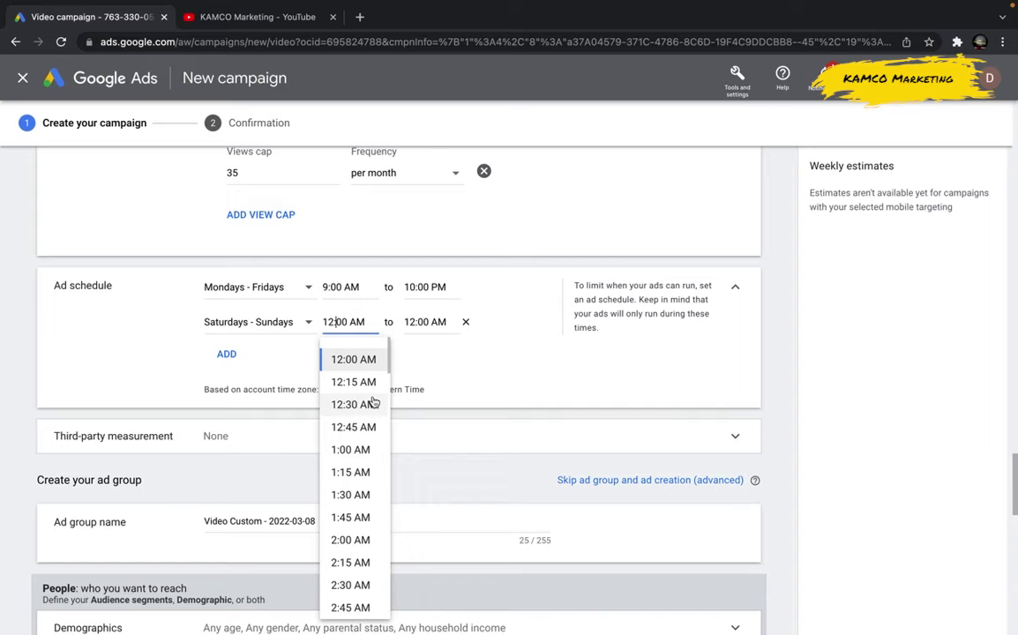
left_click(357, 359)
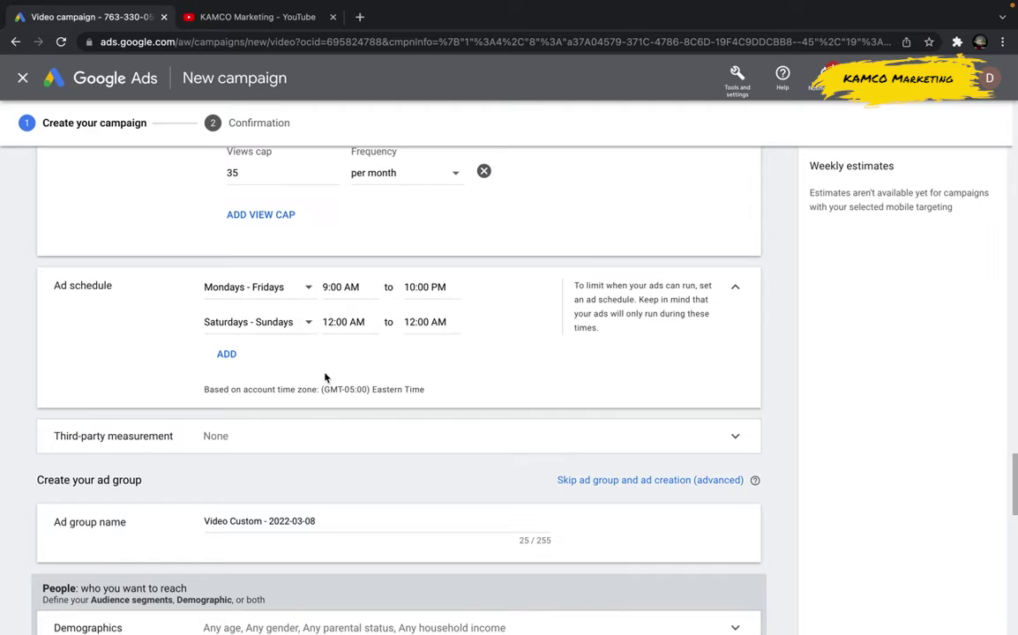
Step: Add a third ad schedule entry for Tuesdays with a start time of 10:15 PM
left_click(227, 356)
left_click(233, 364)
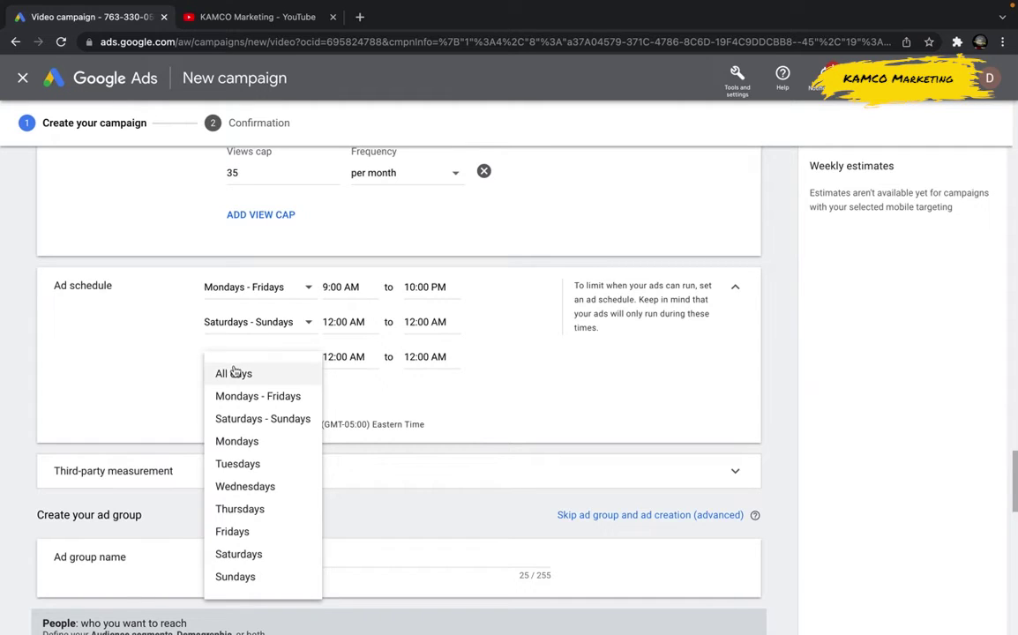
left_click(246, 465)
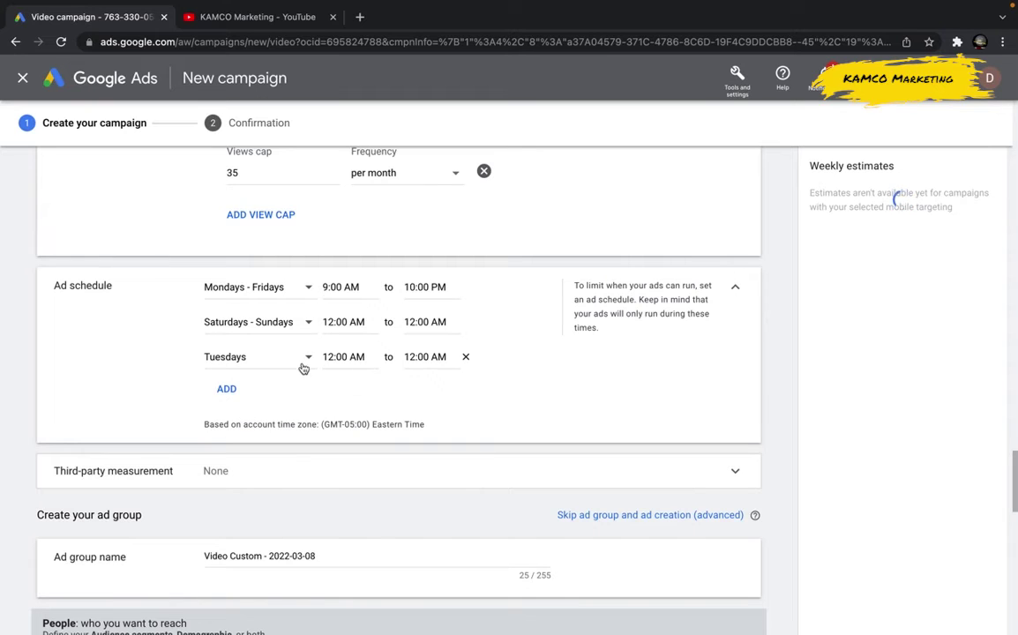
left_click(344, 356)
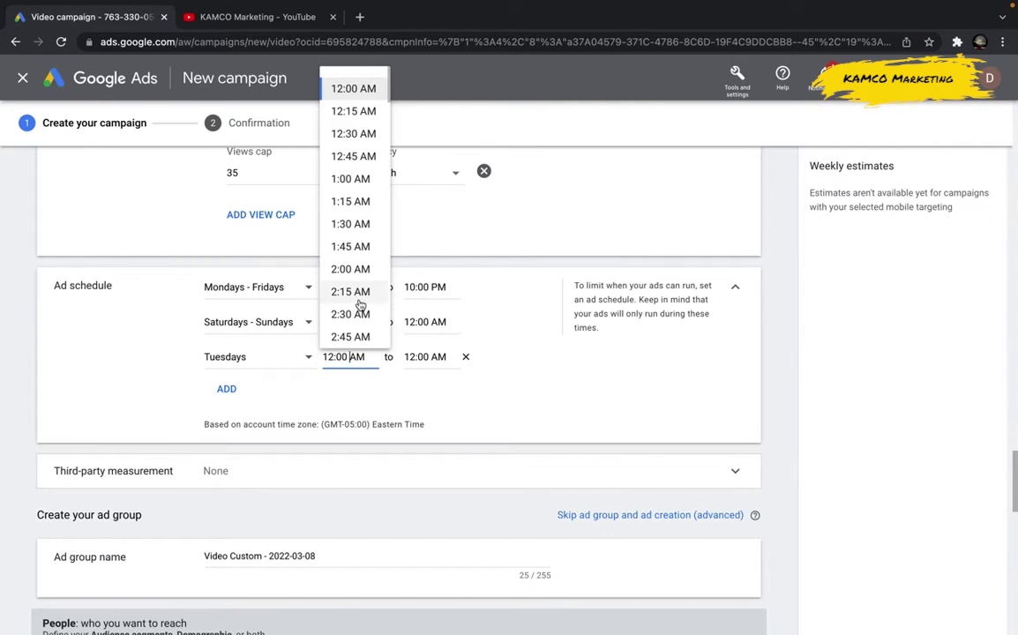
scroll(358, 302, "down", 8)
scroll(363, 313, "down", 14)
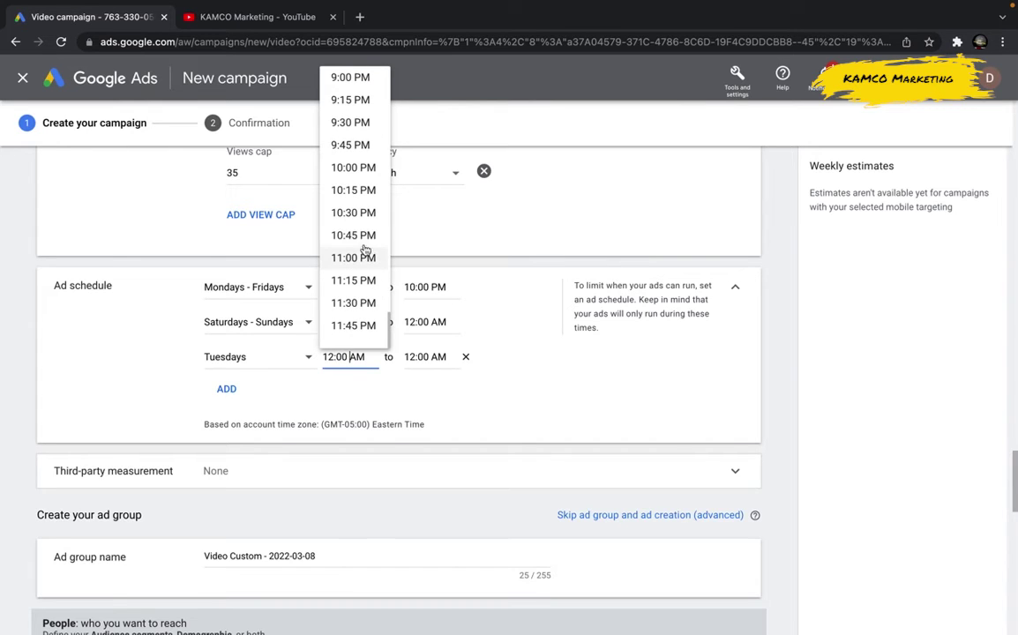
left_click(355, 195)
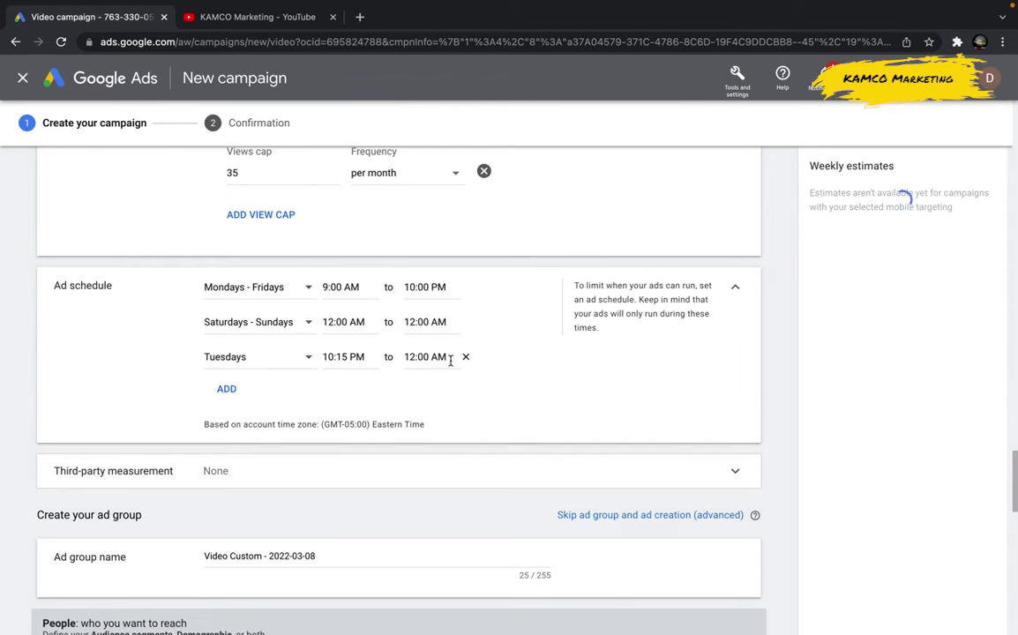
Step: Set the end time of the Tuesdays ad schedule entry to 11:15 PM
left_click(436, 356)
scroll(430, 239, "down", 20)
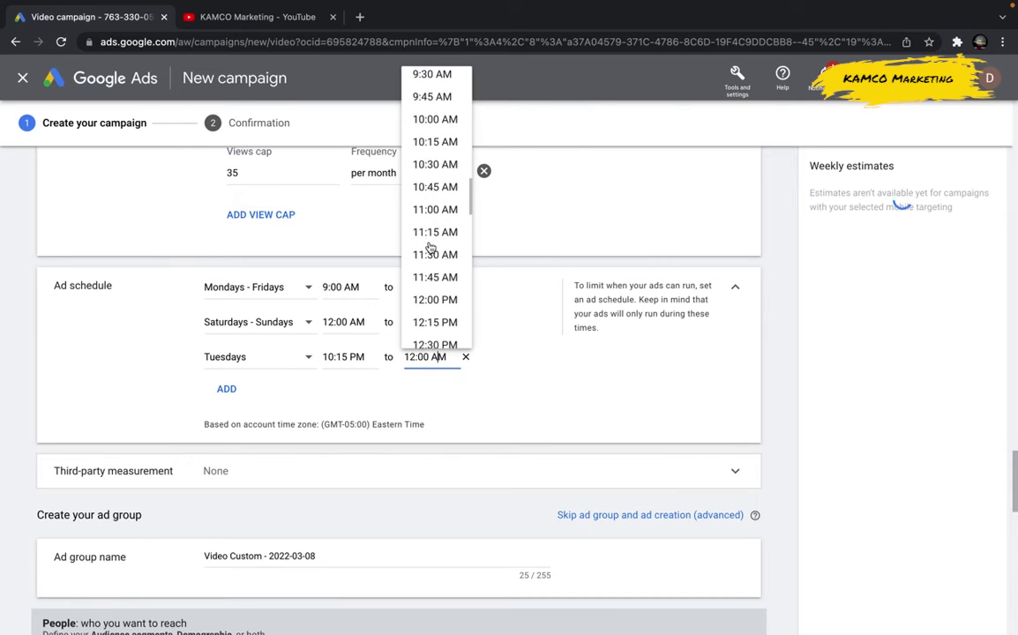
scroll(430, 247, "up", 5)
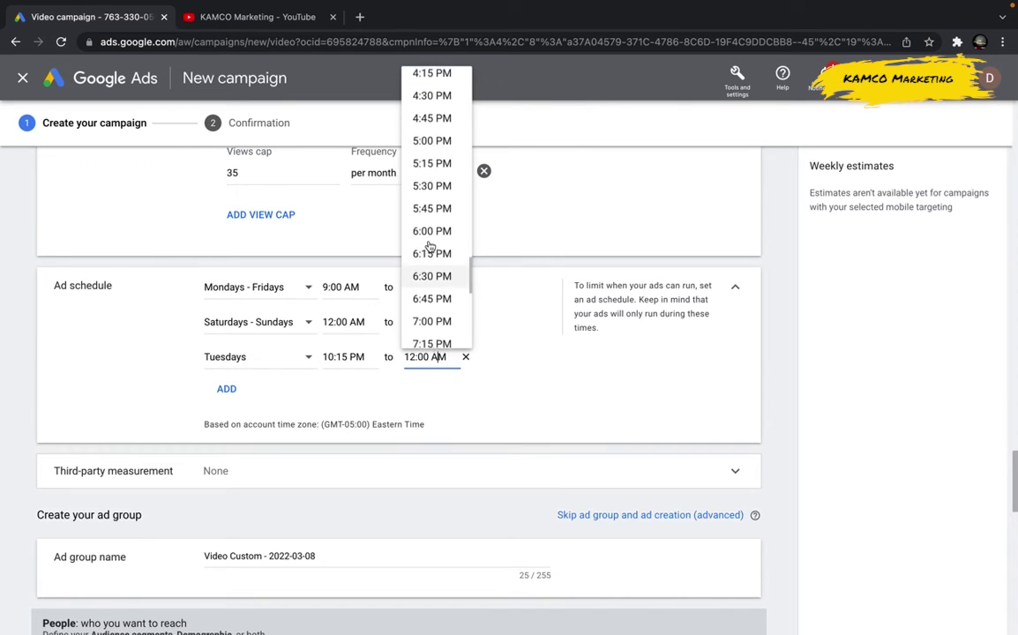
scroll(430, 247, "down", 4)
scroll(430, 247, "down", 5)
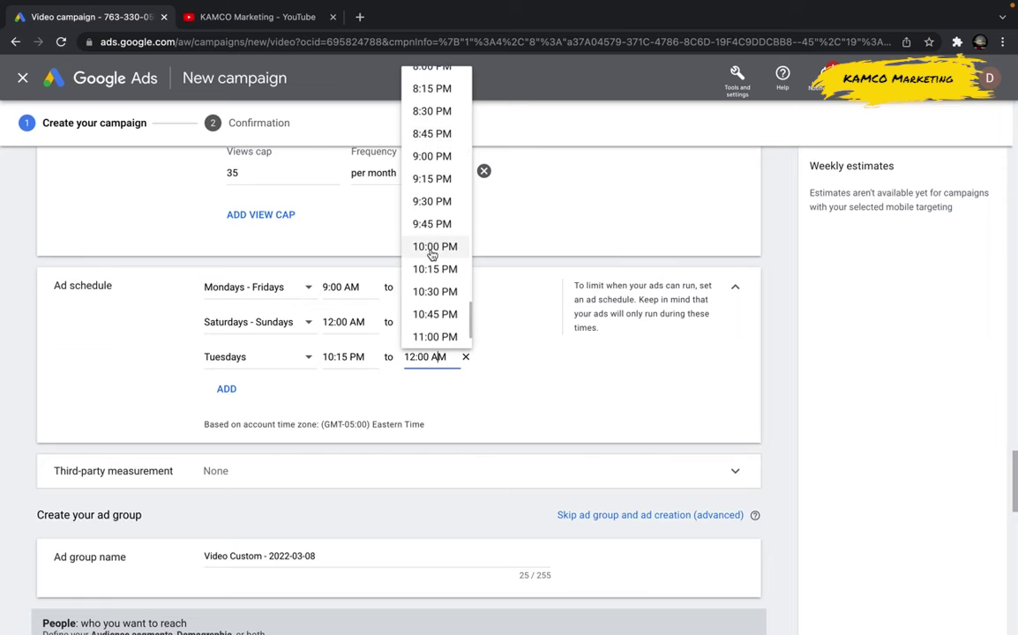
left_click(443, 284)
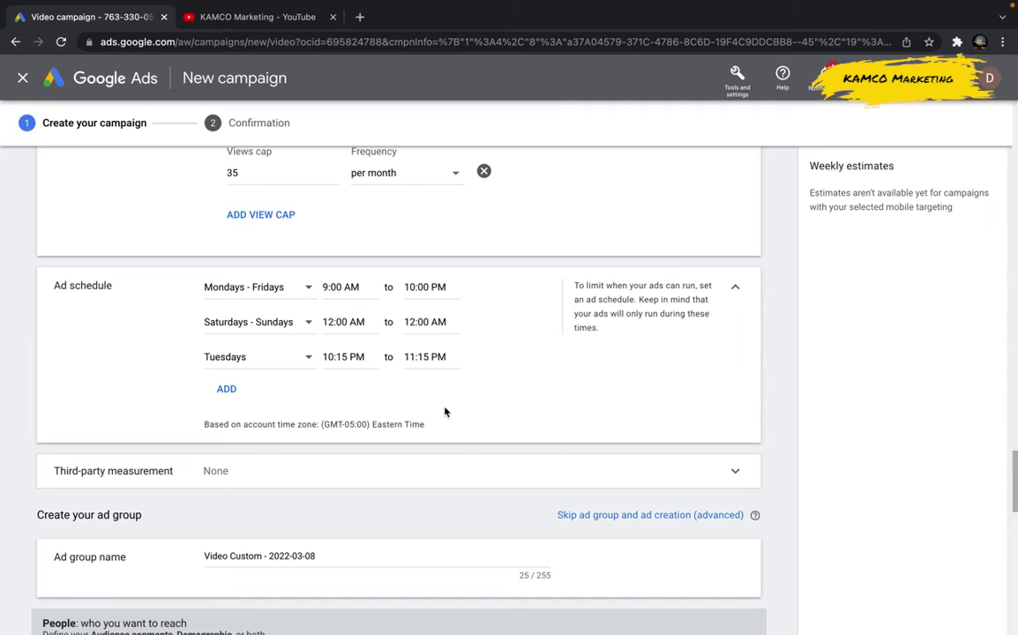
Step: Expand the third-party measurement settings and check which vendors are available for the campaign
scroll(444, 411, "down", 2)
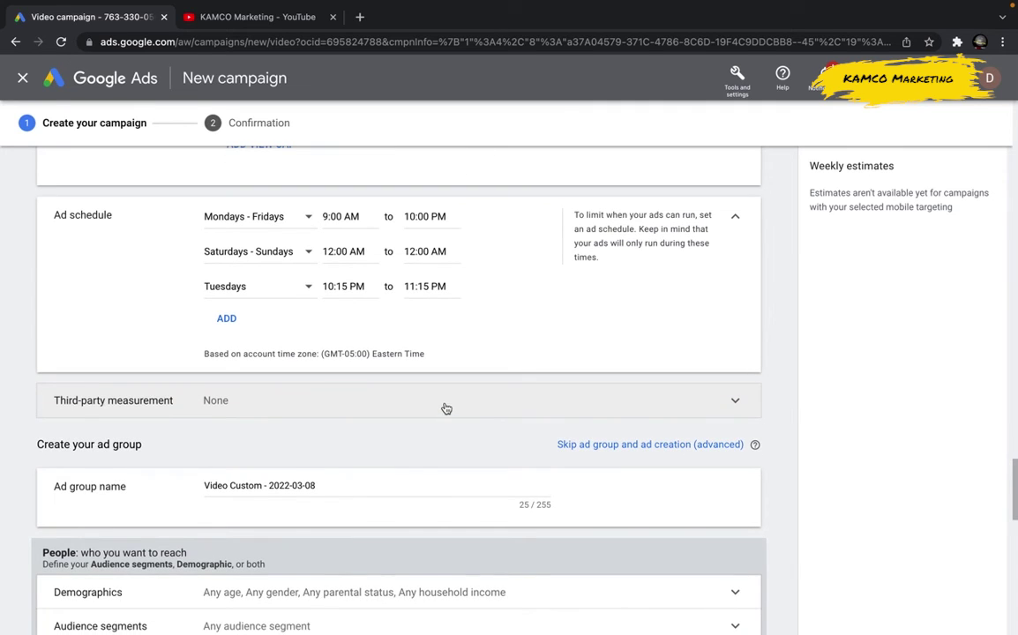
left_click(446, 409)
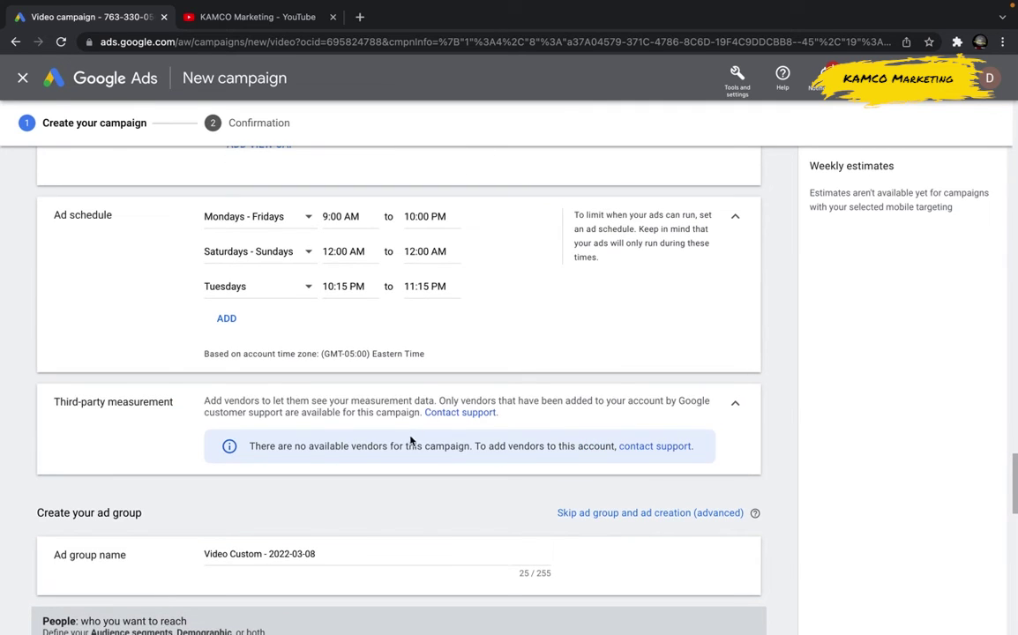
scroll(409, 443, "down", 2)
Step: Look over the ad group's people and content targeting sections, and open the ad group name for editing
scroll(408, 443, "down", 5)
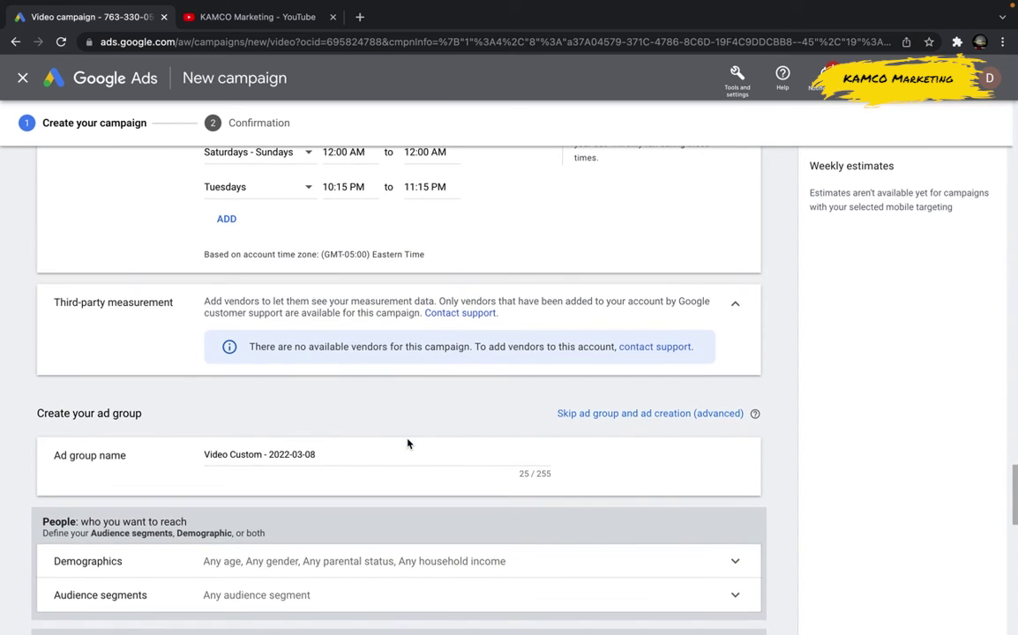
scroll(409, 444, "down", 2)
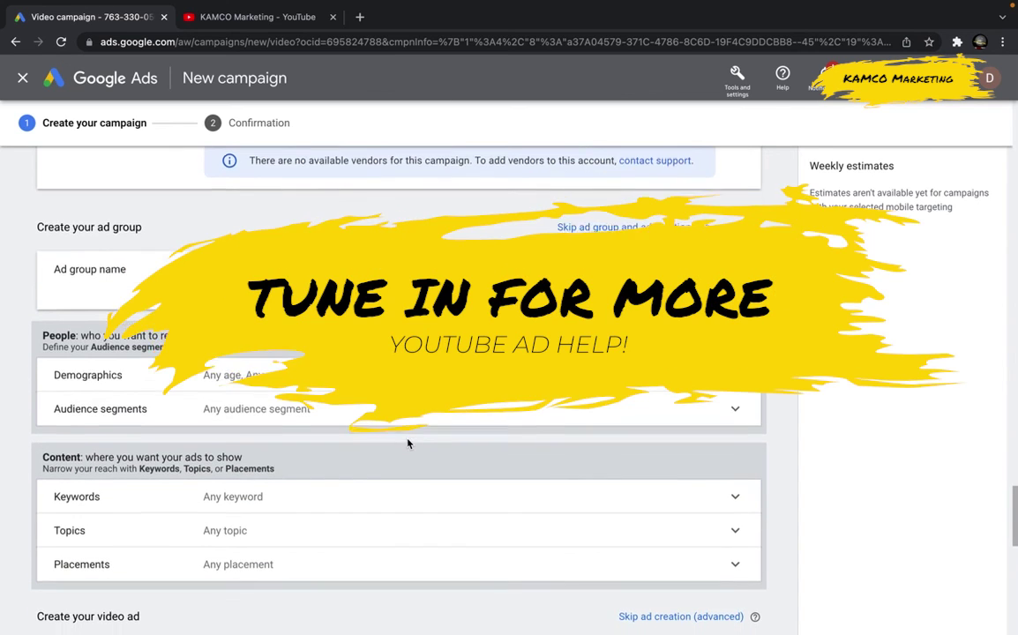
scroll(408, 444, "down", 1)
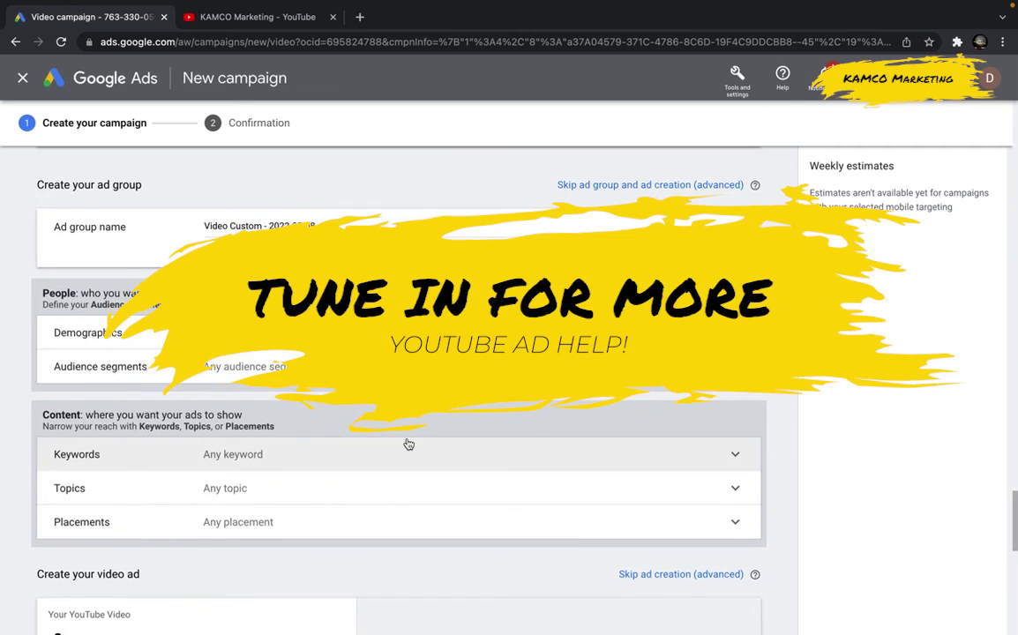
left_click(341, 218)
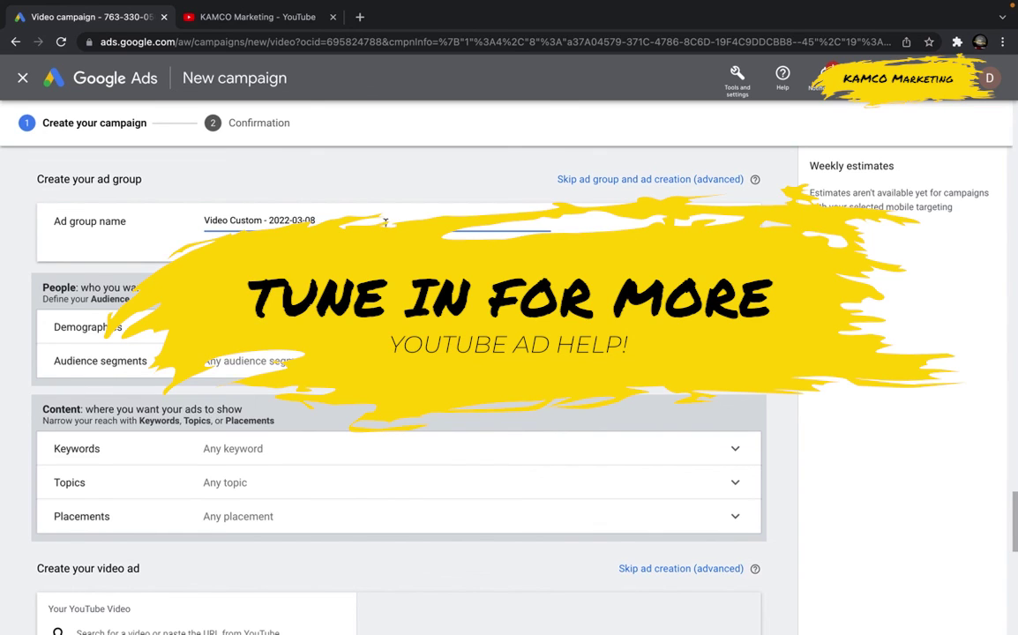
Step: Expand the ad group's demographics and review the gender, age, parental status and household income options
scroll(397, 362, "down", 1)
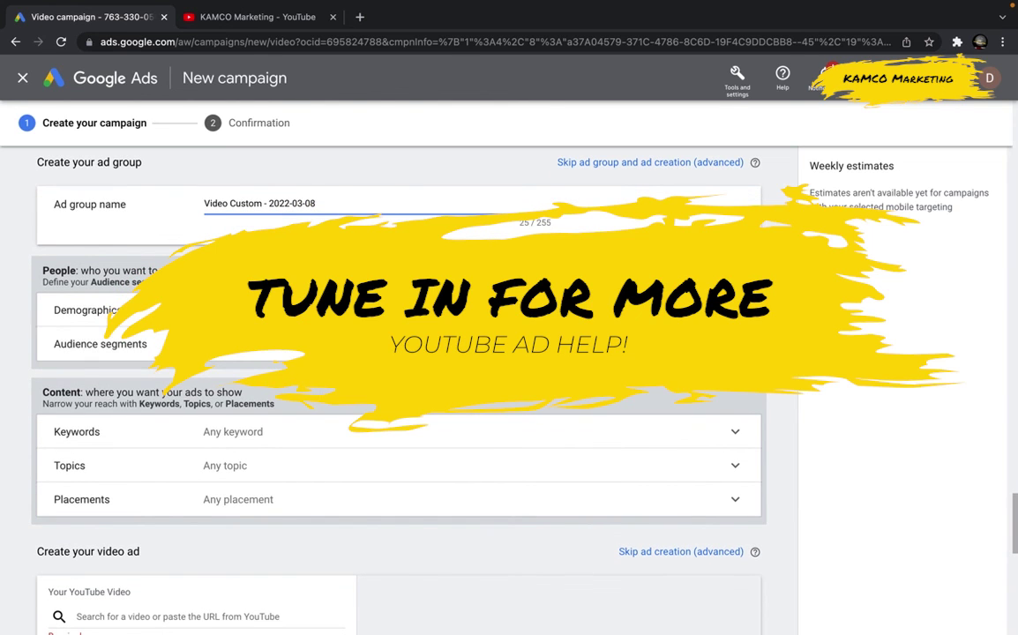
left_click(264, 309)
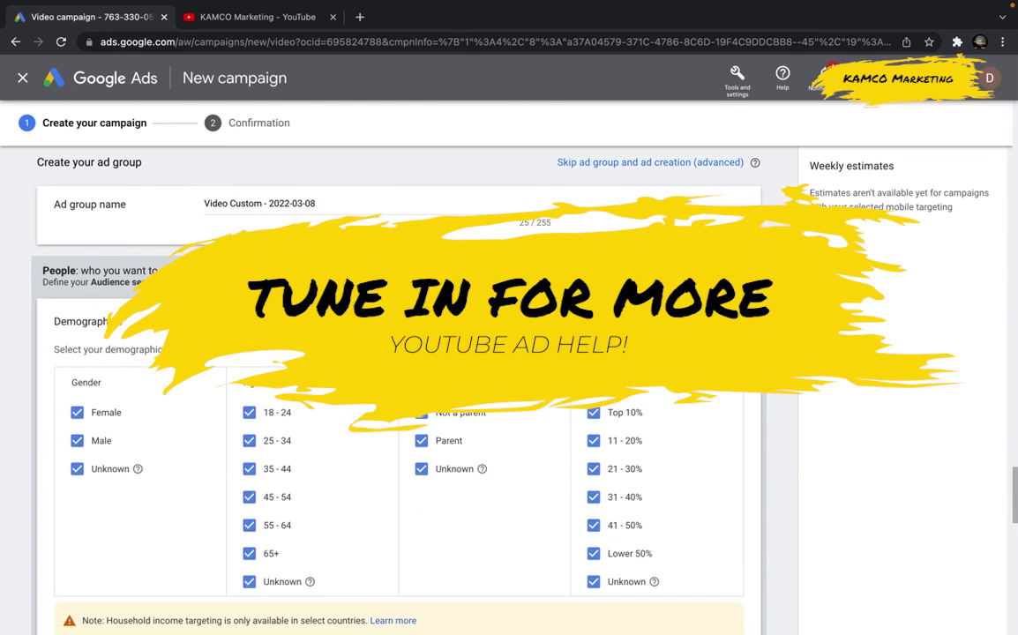
scroll(264, 309, "down", 2)
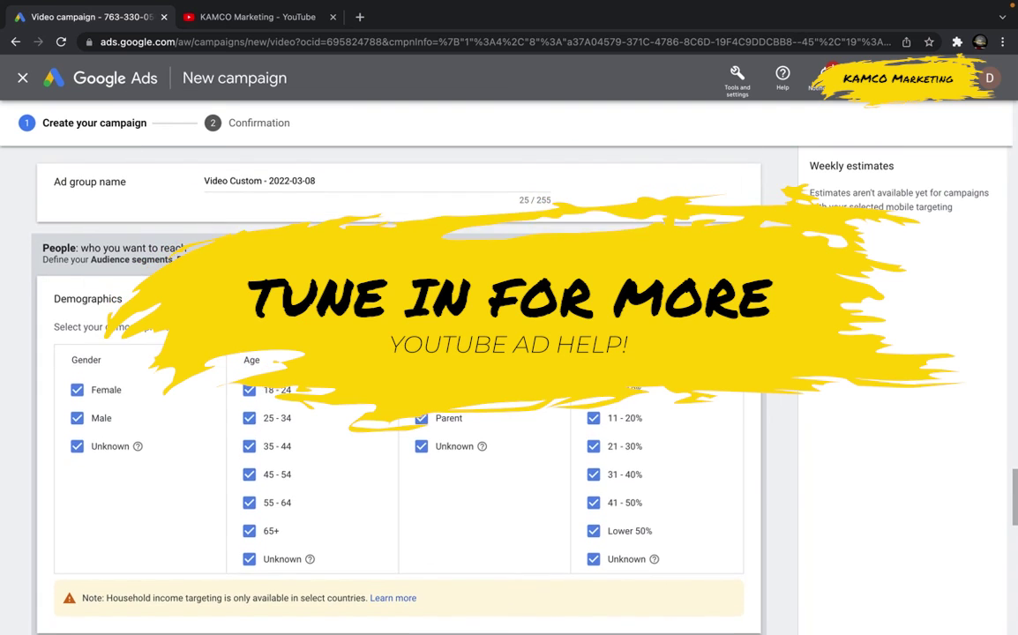
scroll(264, 309, "down", 1)
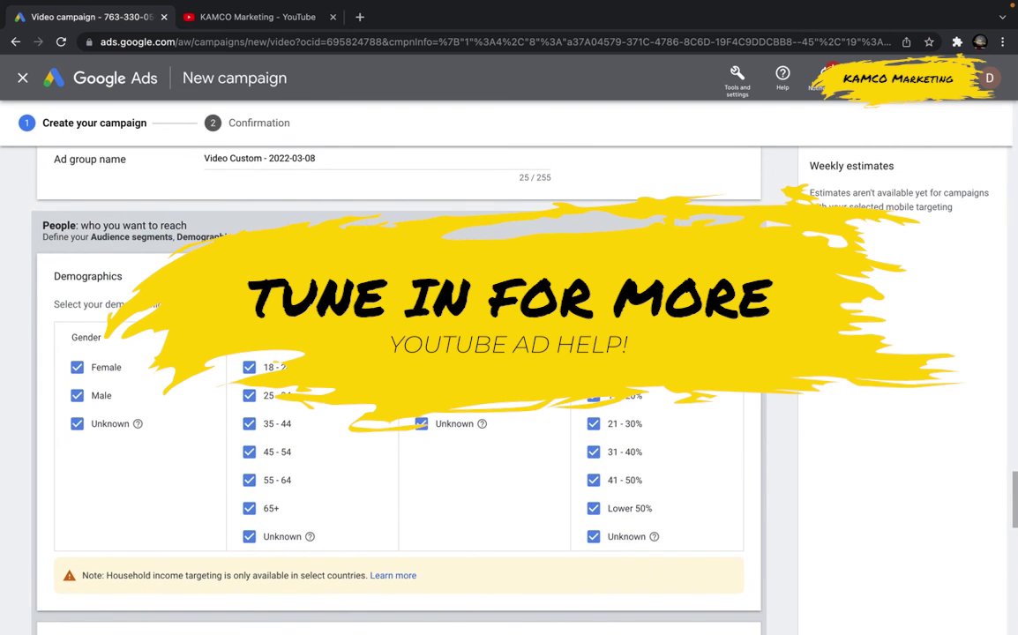